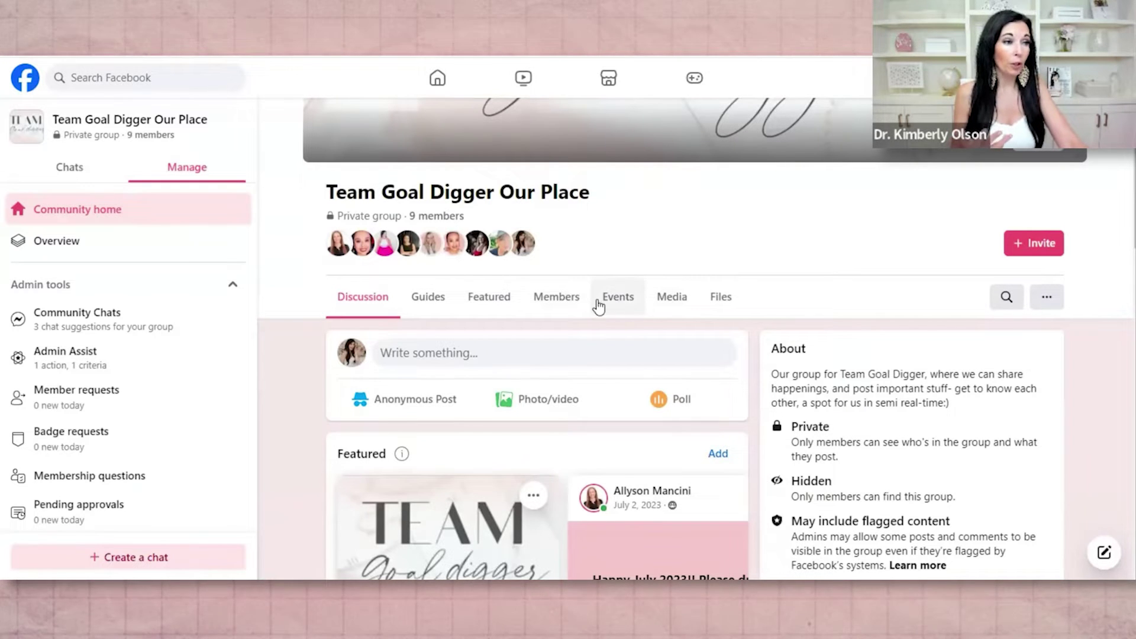
From the group's events list, start a new event named Test v4
left_click(625, 306)
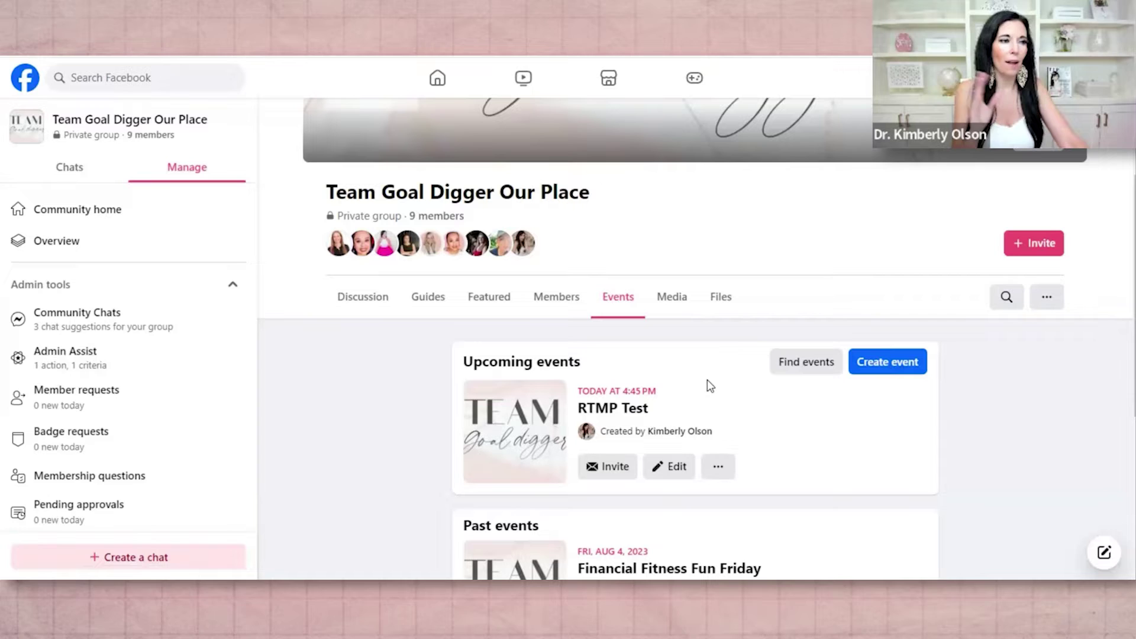
left_click(889, 361)
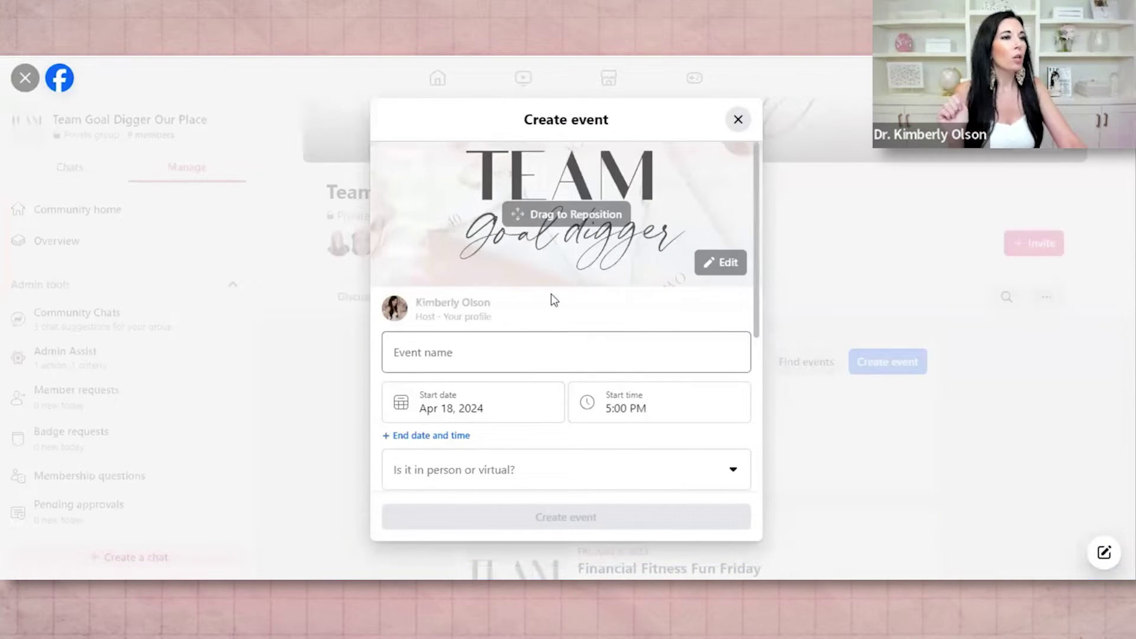
left_click(484, 360)
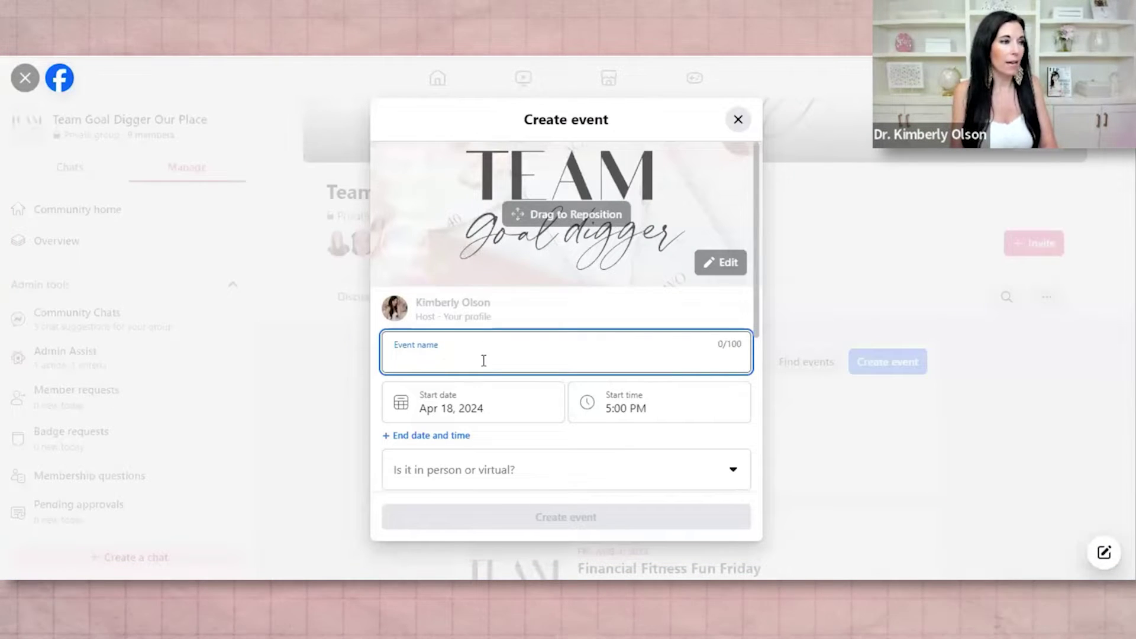
type("Test v4")
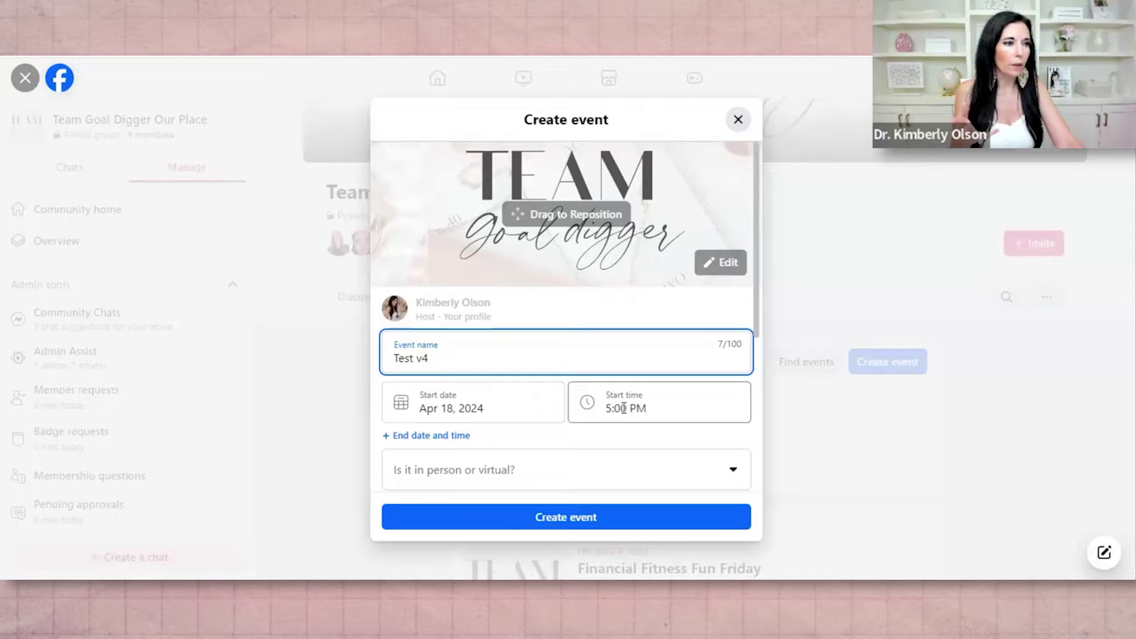
Make the event virtual via Facebook Live, add details 'We are testing this out!', and create it
left_click(537, 469)
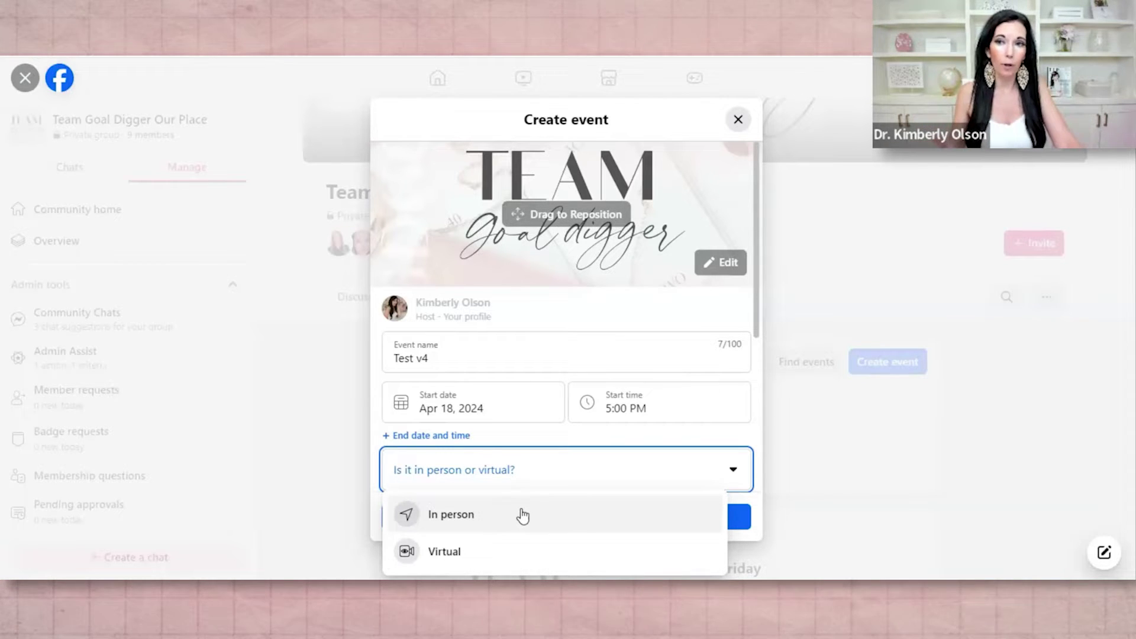
left_click(508, 551)
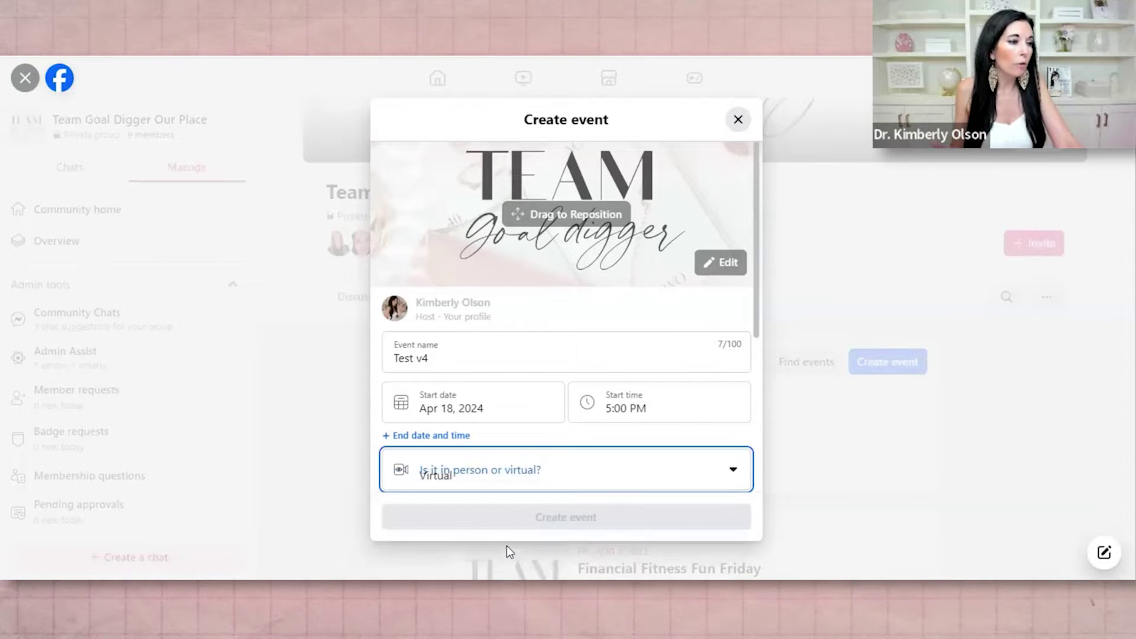
scroll(602, 370, "down", 3)
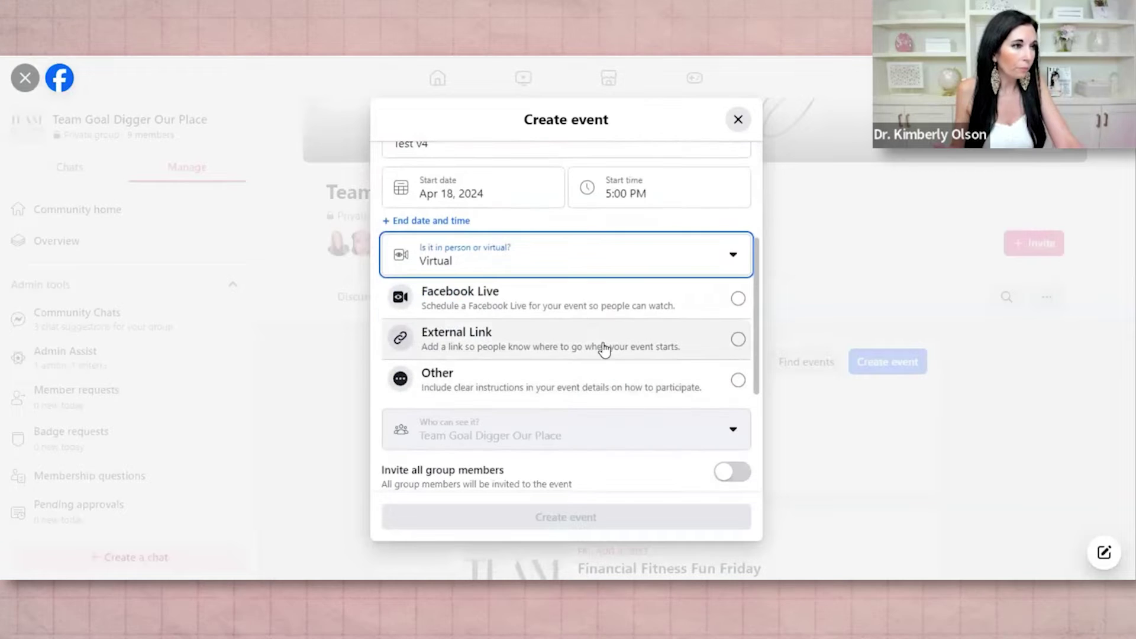
left_click(532, 307)
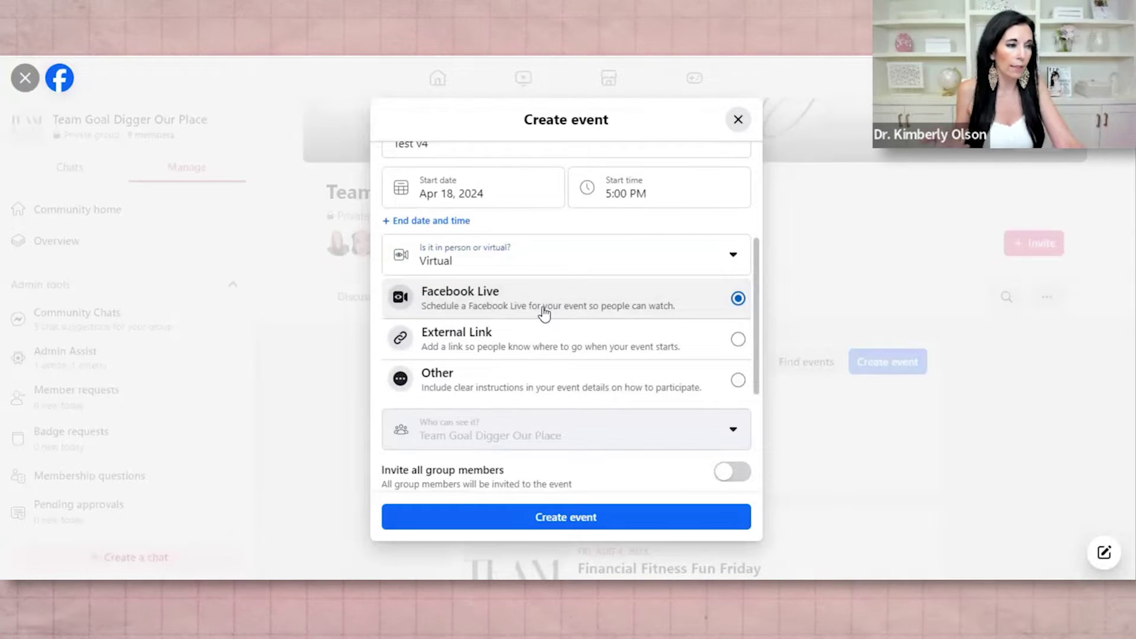
scroll(578, 408, "down", 2)
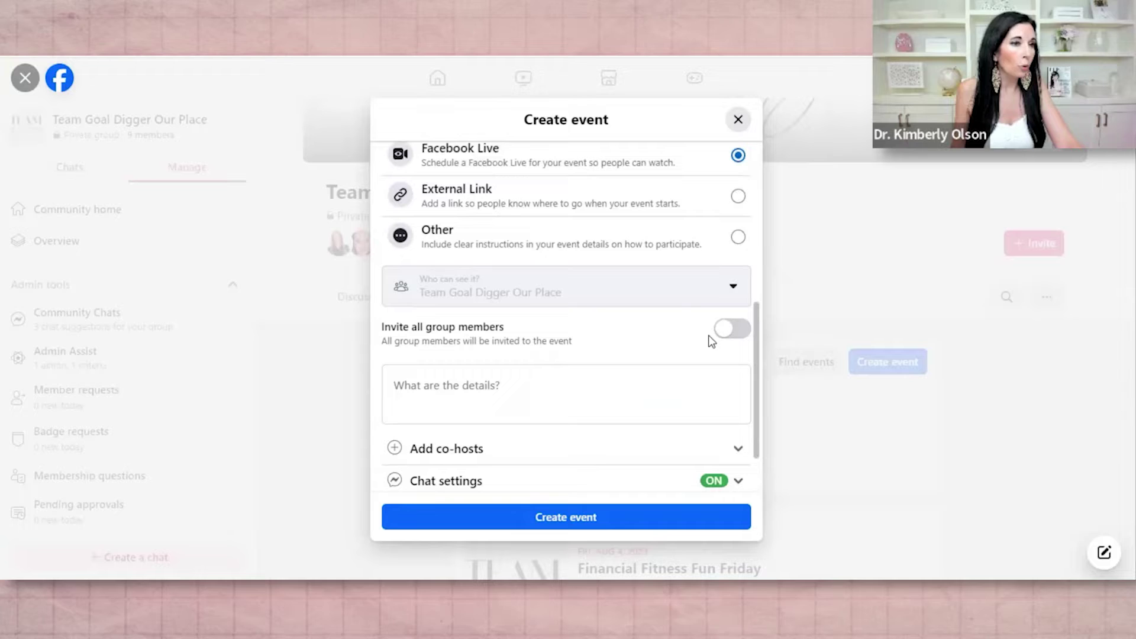
scroll(603, 350, "down", 1)
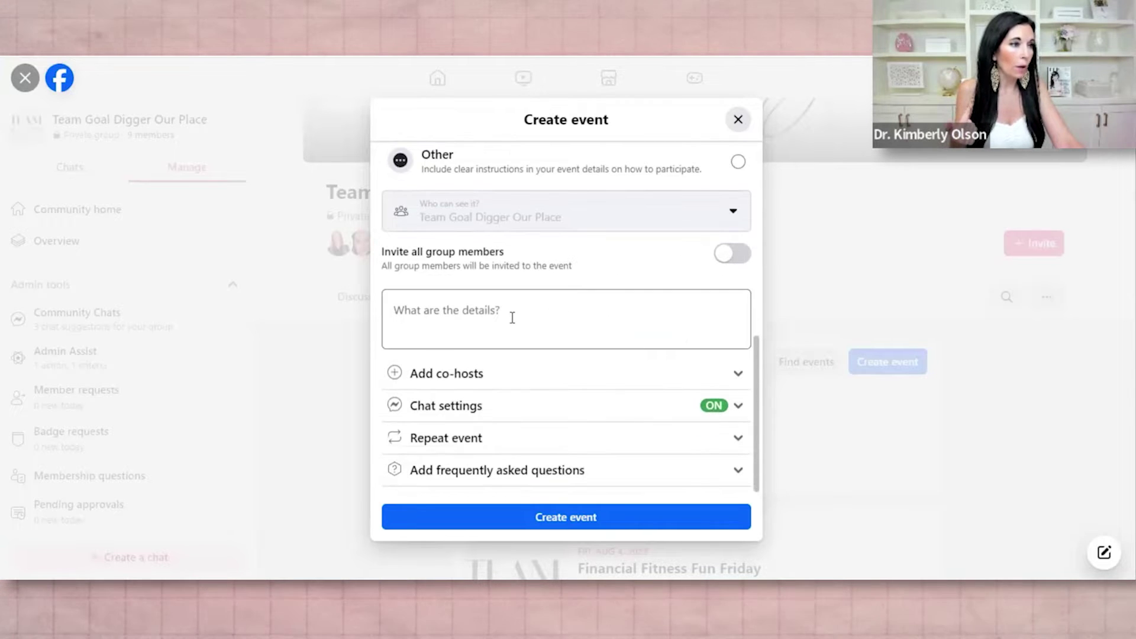
left_click(513, 317)
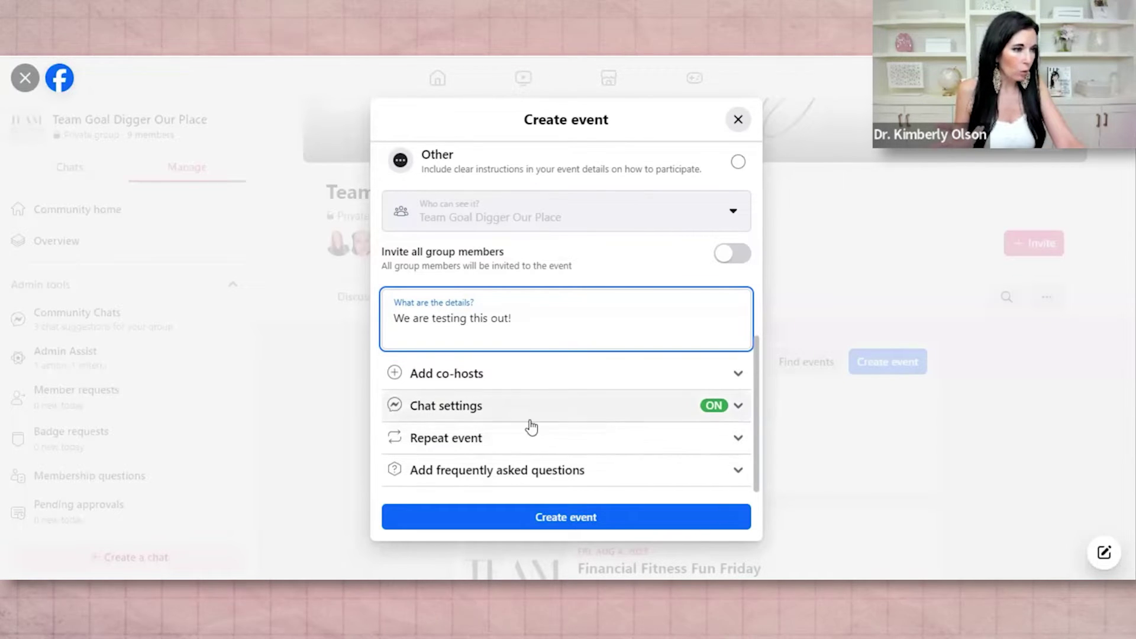
left_click(563, 516)
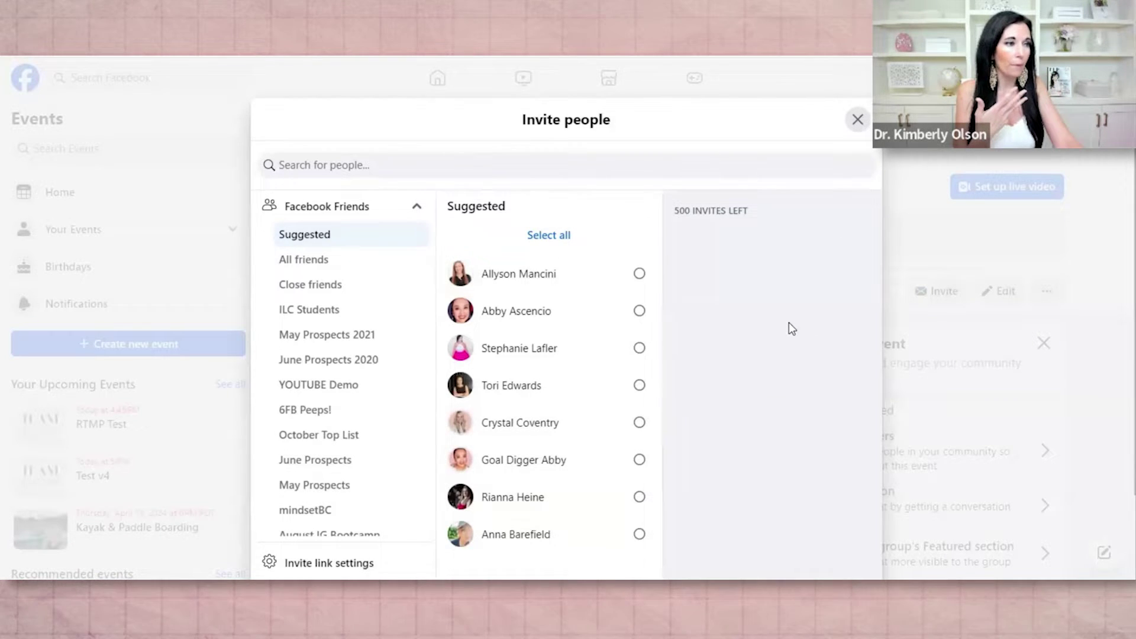
Close the Invite people dialog without inviting anyone
scroll(779, 244, "down", 2)
scroll(779, 244, "up", 2)
left_click(858, 120)
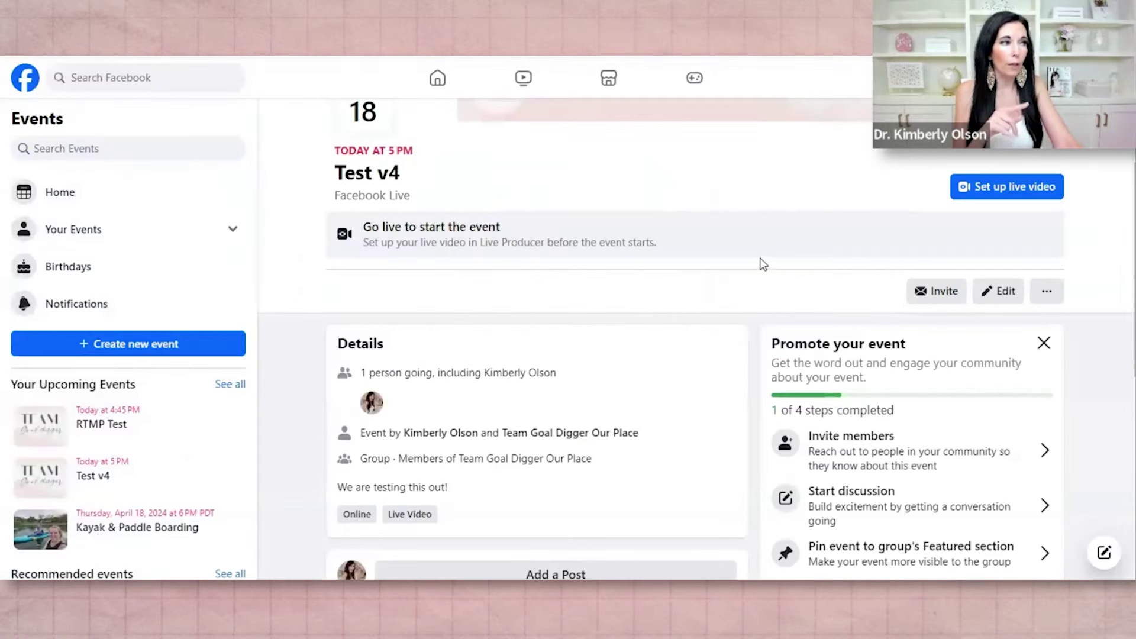
scroll(761, 261, "up", 1)
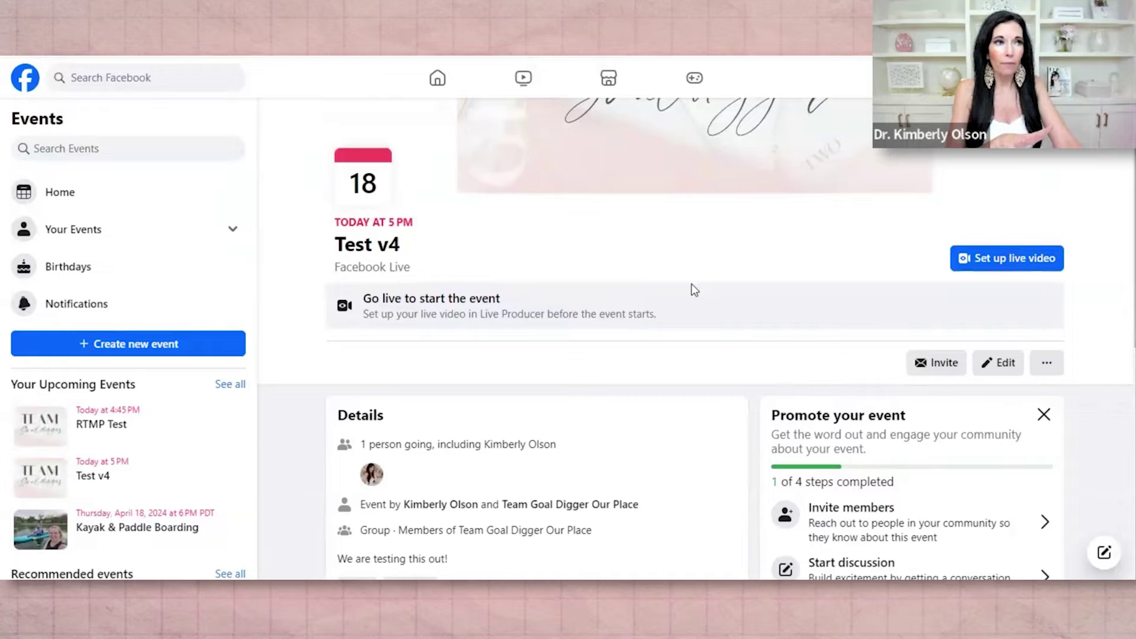
scroll(692, 284, "up", 1)
Set up the Test v4 live video with Streaming software as the video source
left_click(1012, 331)
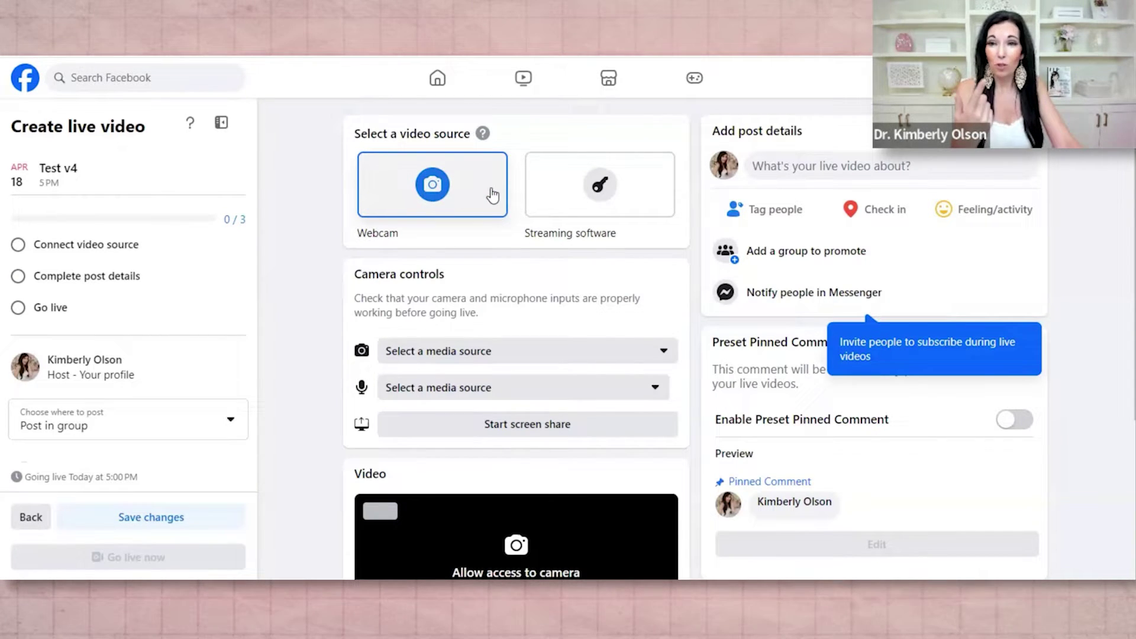
left_click(595, 193)
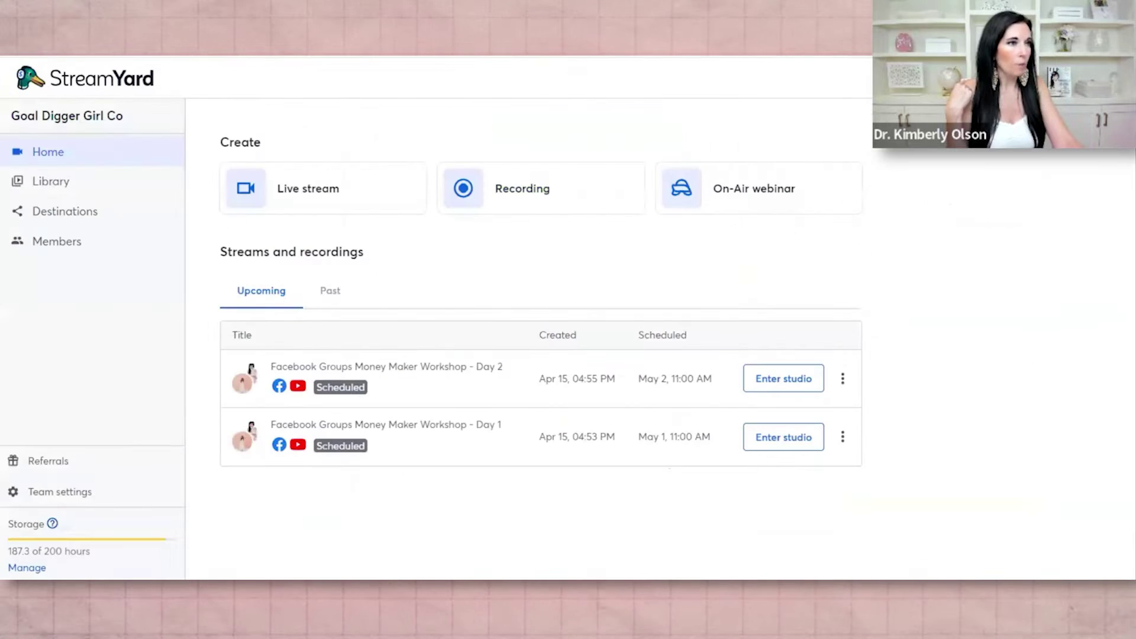
Start a new StreamYard live stream and begin adding a Custom RTMP destination
left_click(312, 192)
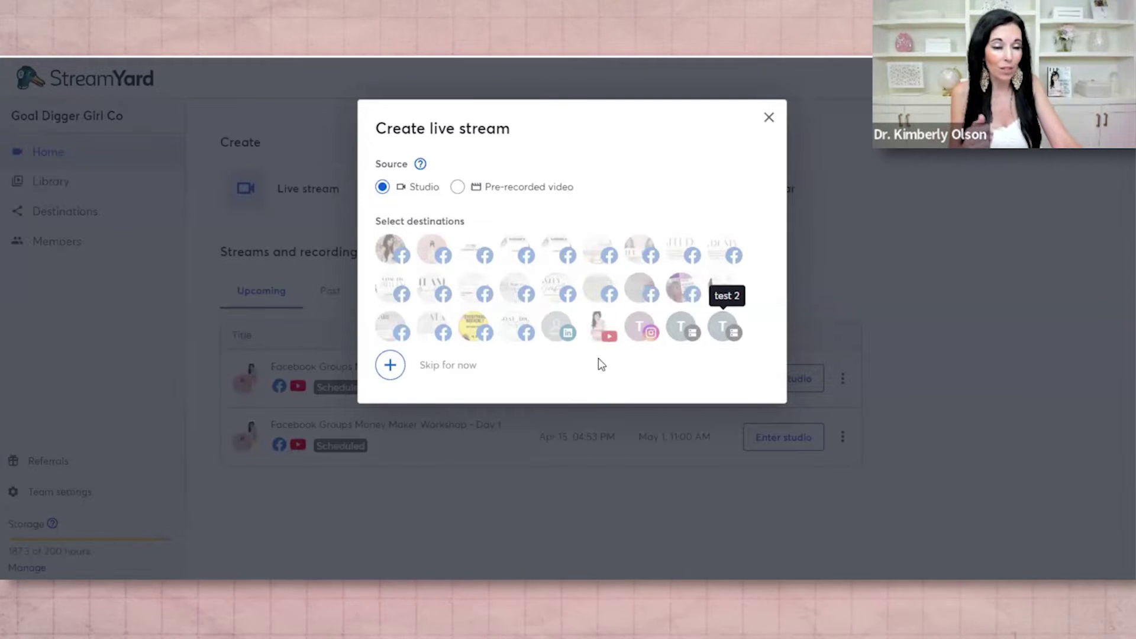
left_click(390, 368)
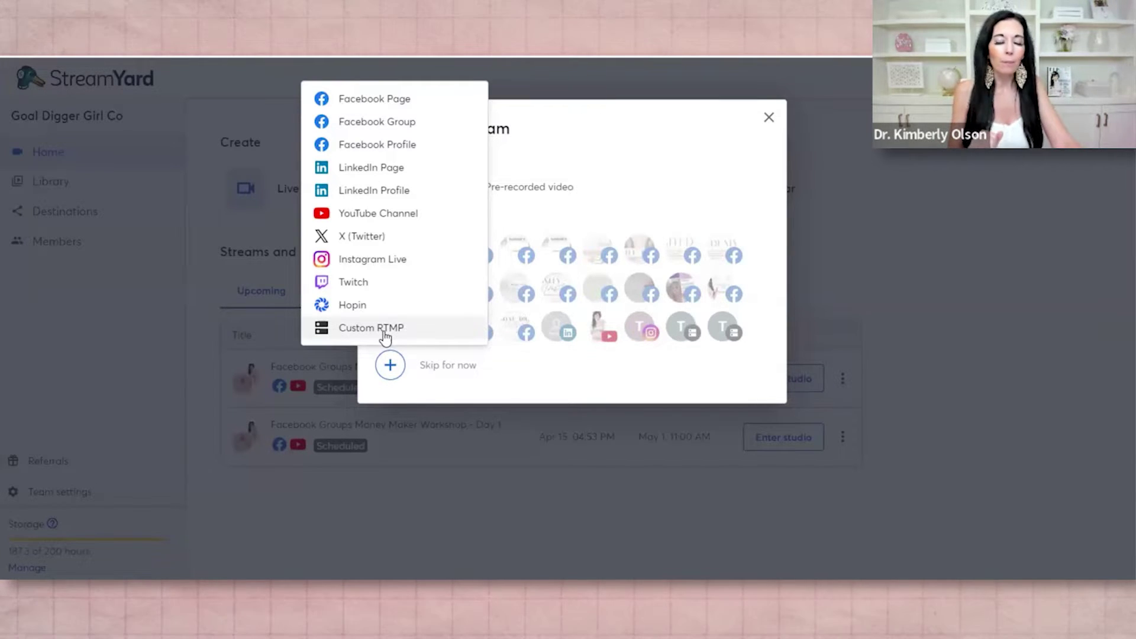
left_click(385, 335)
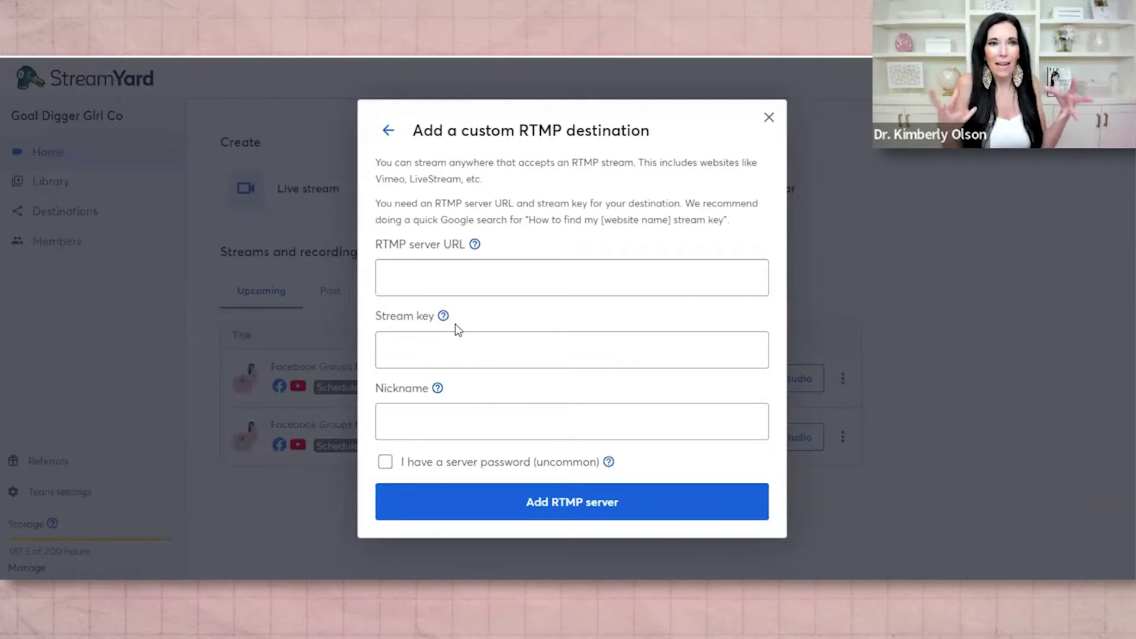
left_click(420, 265)
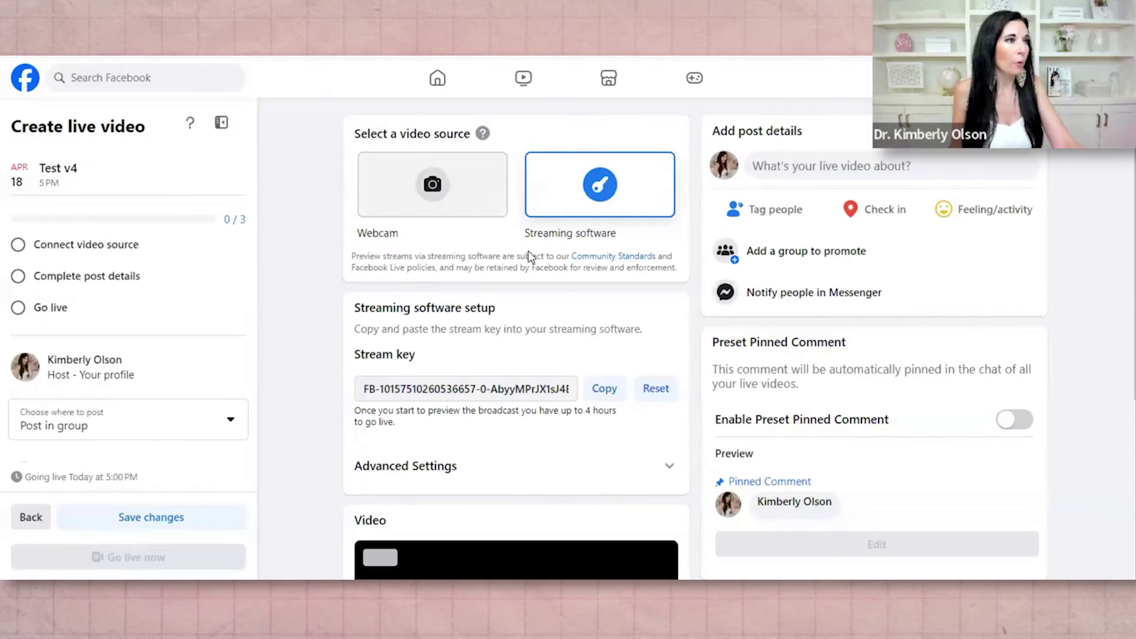
Reveal Facebook's advanced stream settings and copy the live video's stream key
scroll(383, 242, "down", 1)
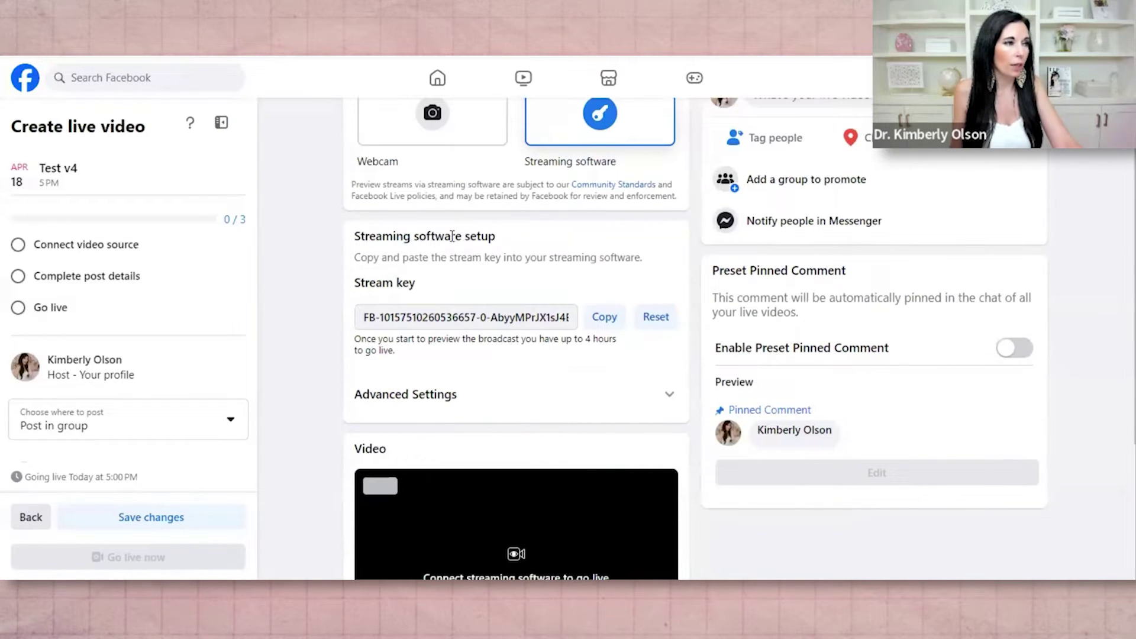
scroll(578, 216, "up", 1)
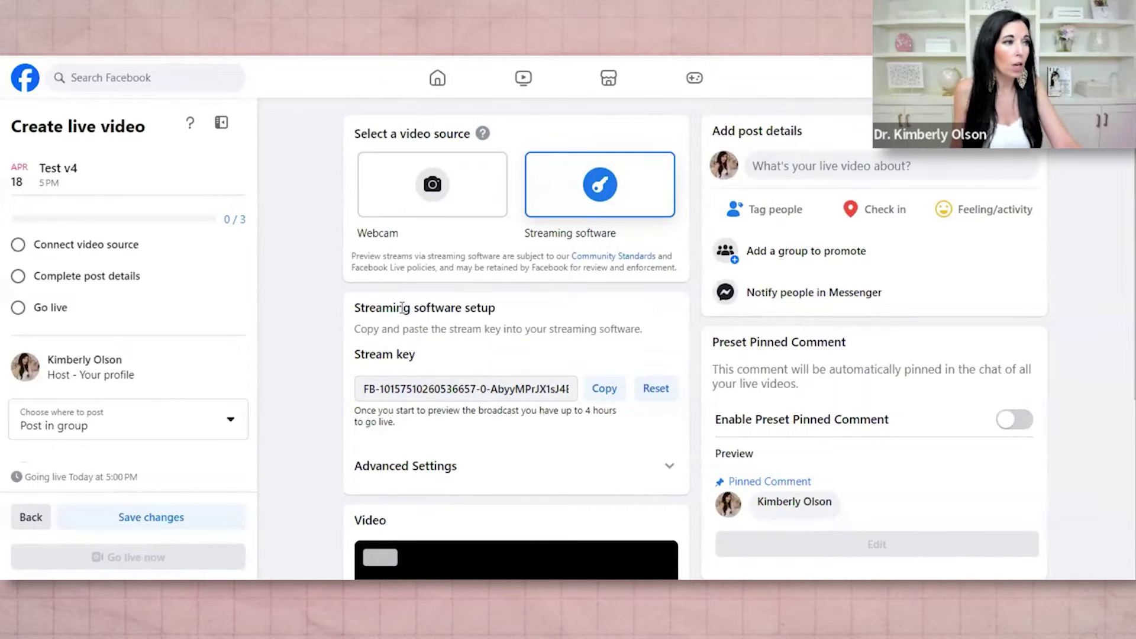
scroll(470, 316, "down", 1)
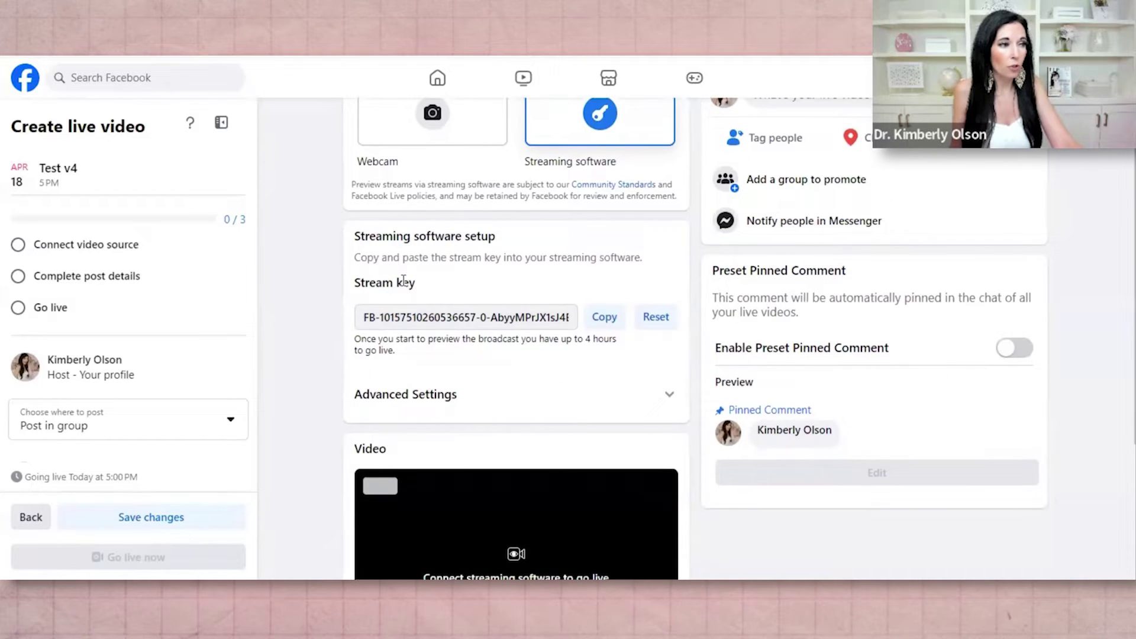
left_click(427, 400)
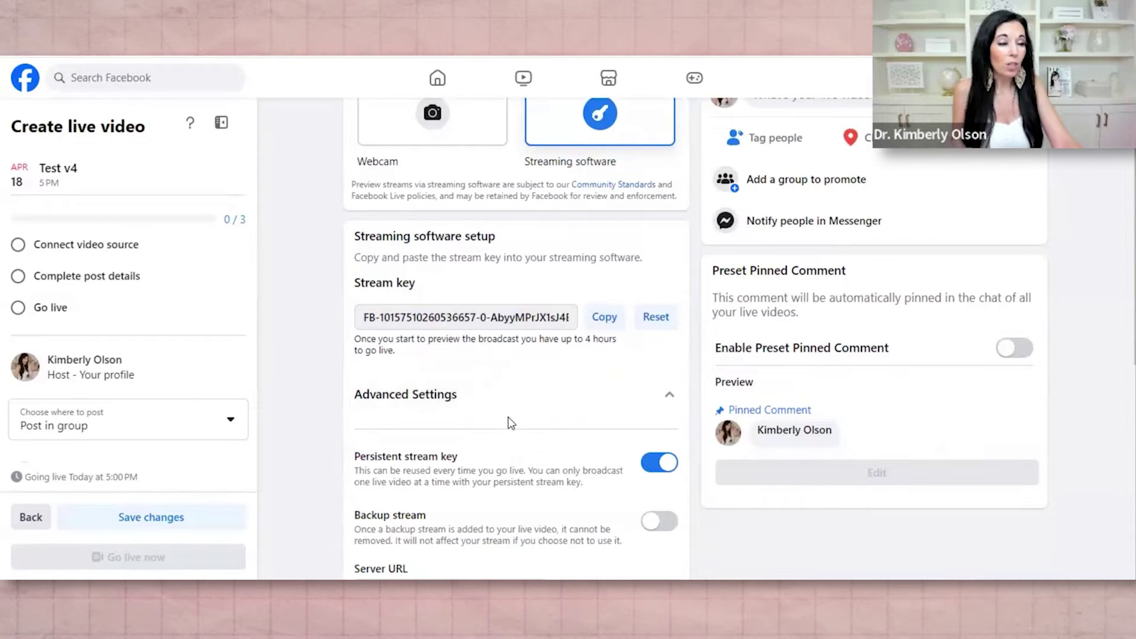
scroll(507, 421, "down", 1)
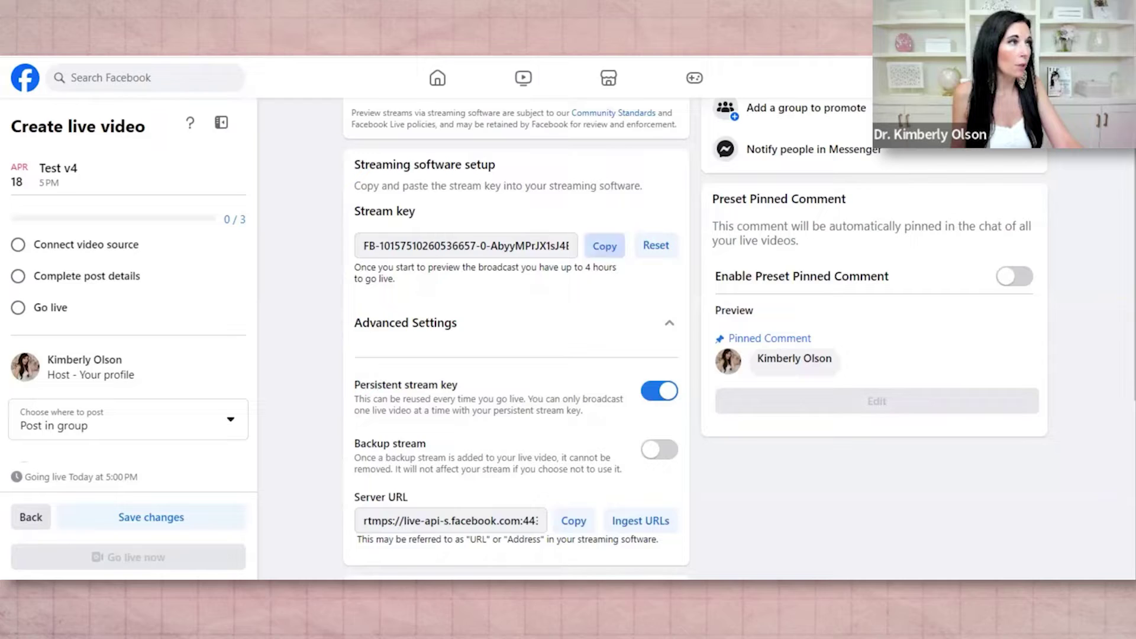
left_click(604, 246)
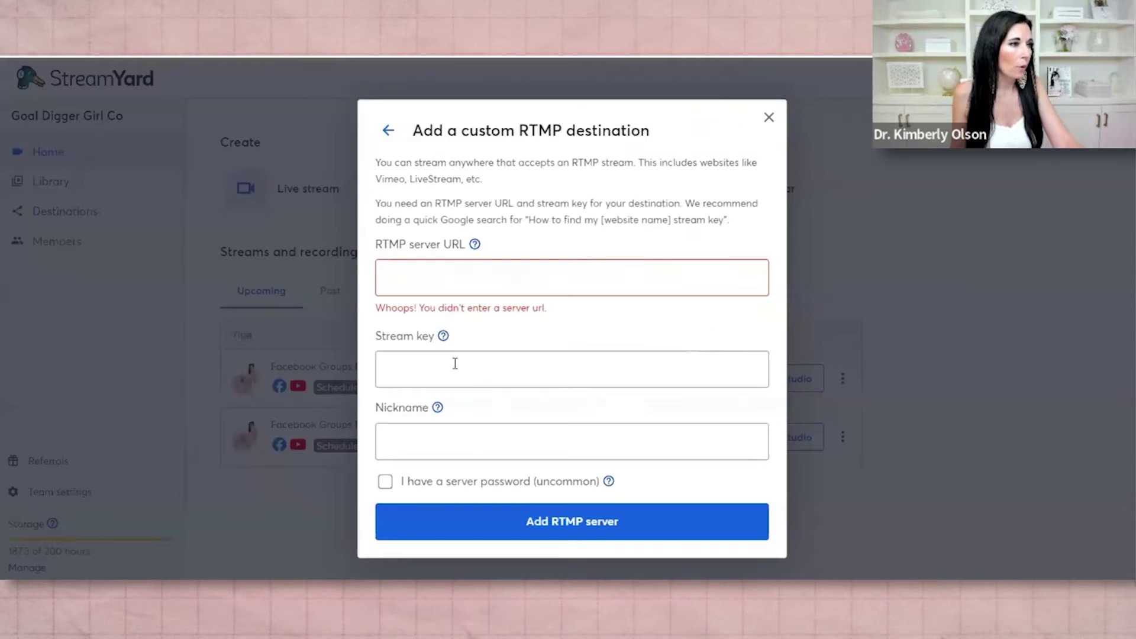
Add the StreamYard RTMP destination with Facebook's stream key and server URL, nicknamed Test v4
left_click(452, 362)
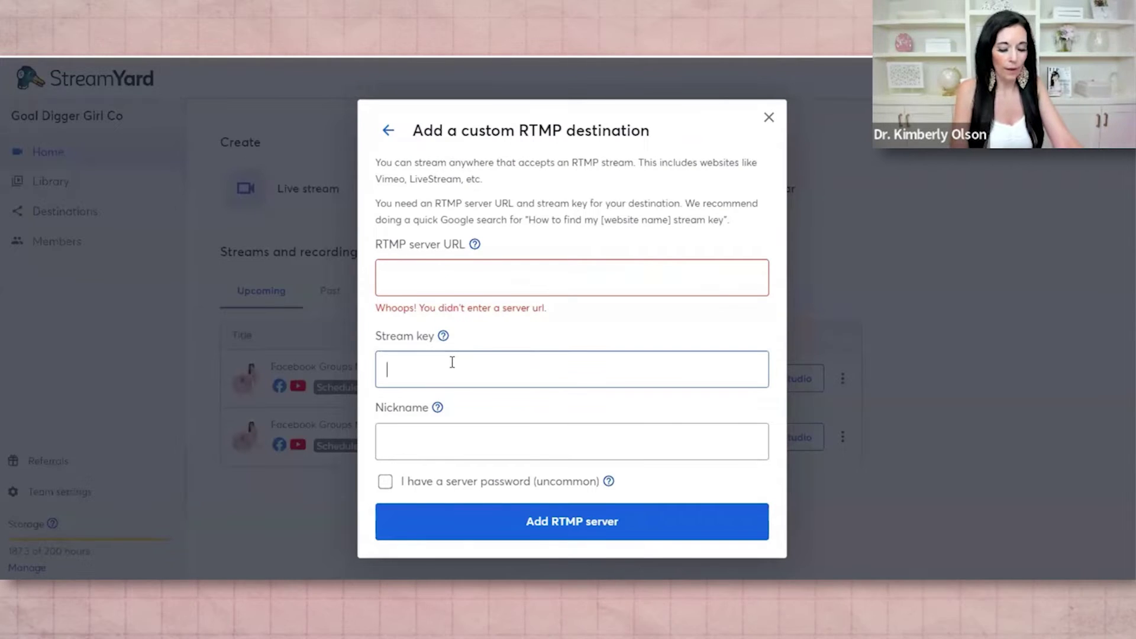
key("ctrl+v")
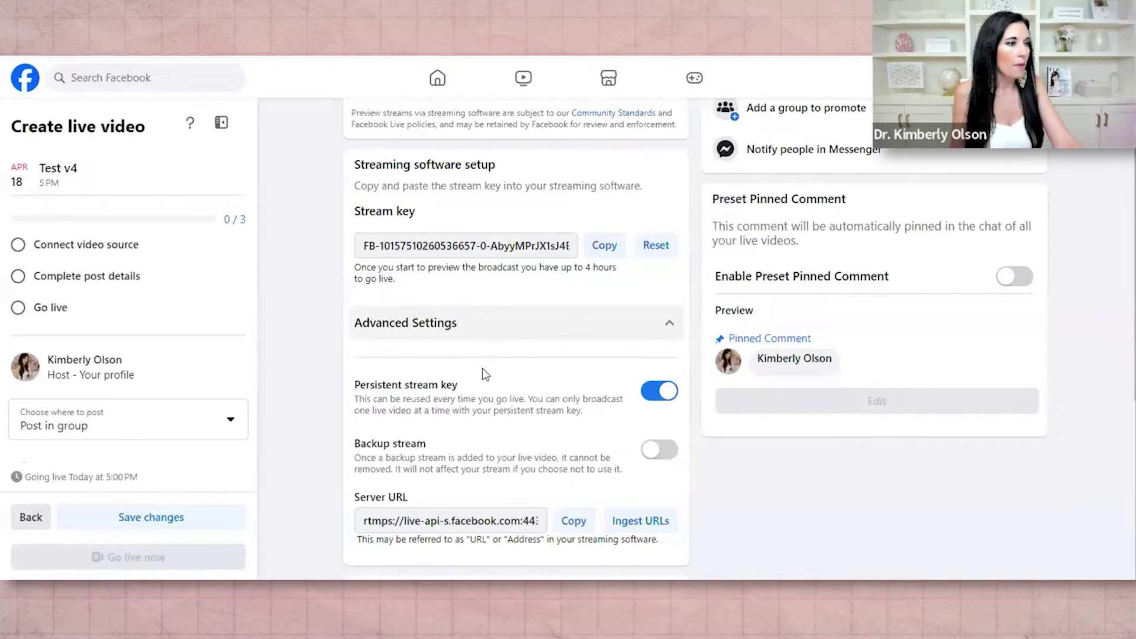
scroll(481, 368, "down", 3)
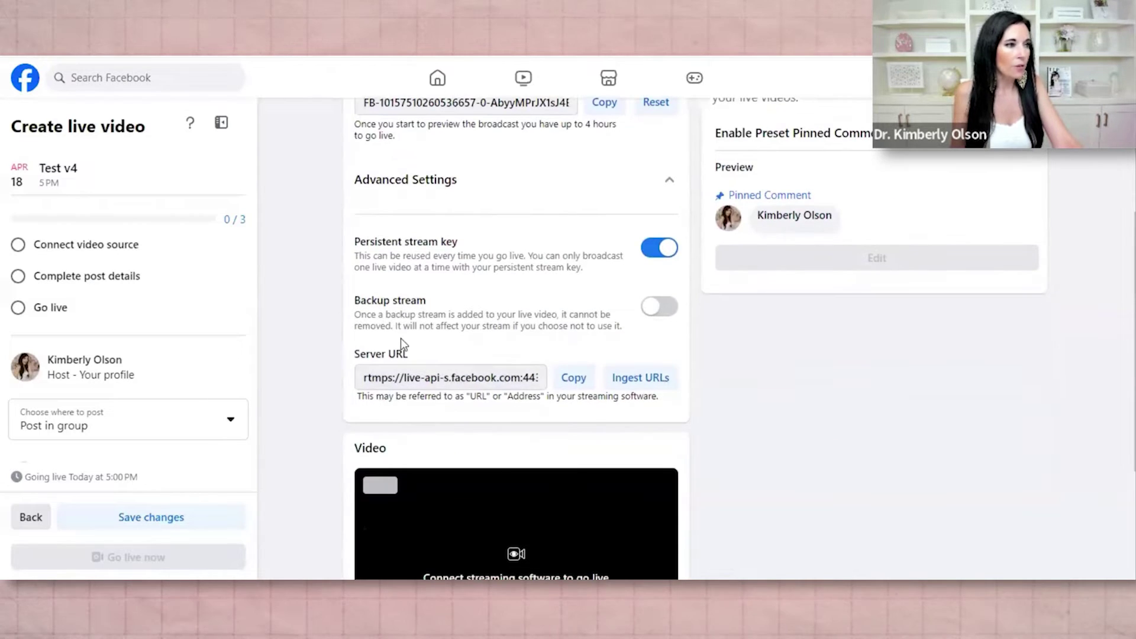
left_click(572, 378)
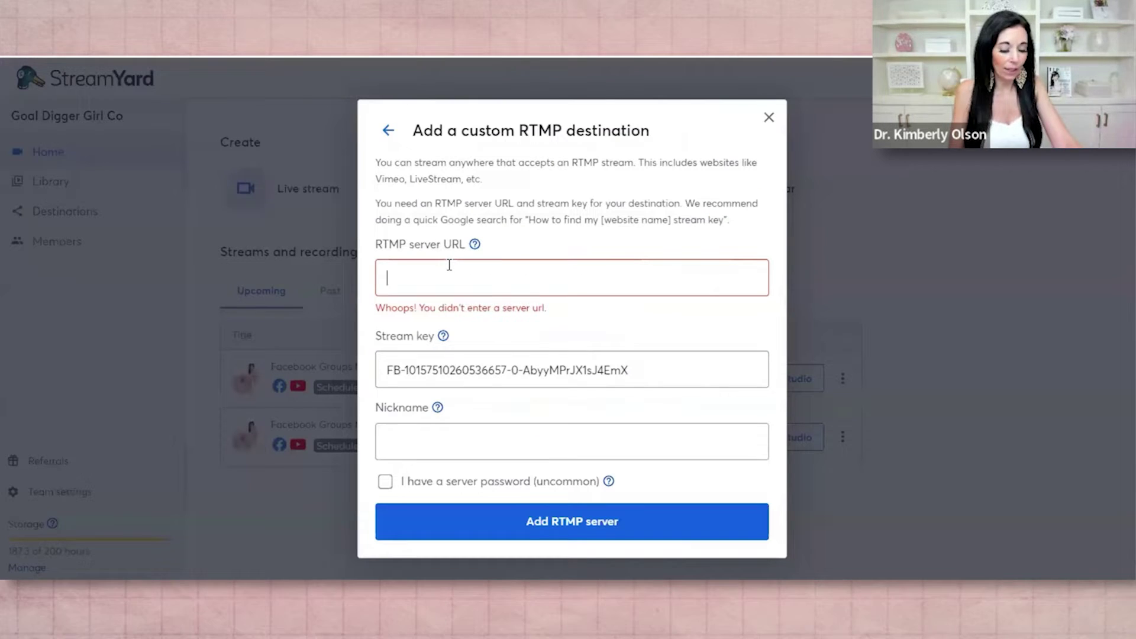
key("ctrl+v")
left_click(459, 443)
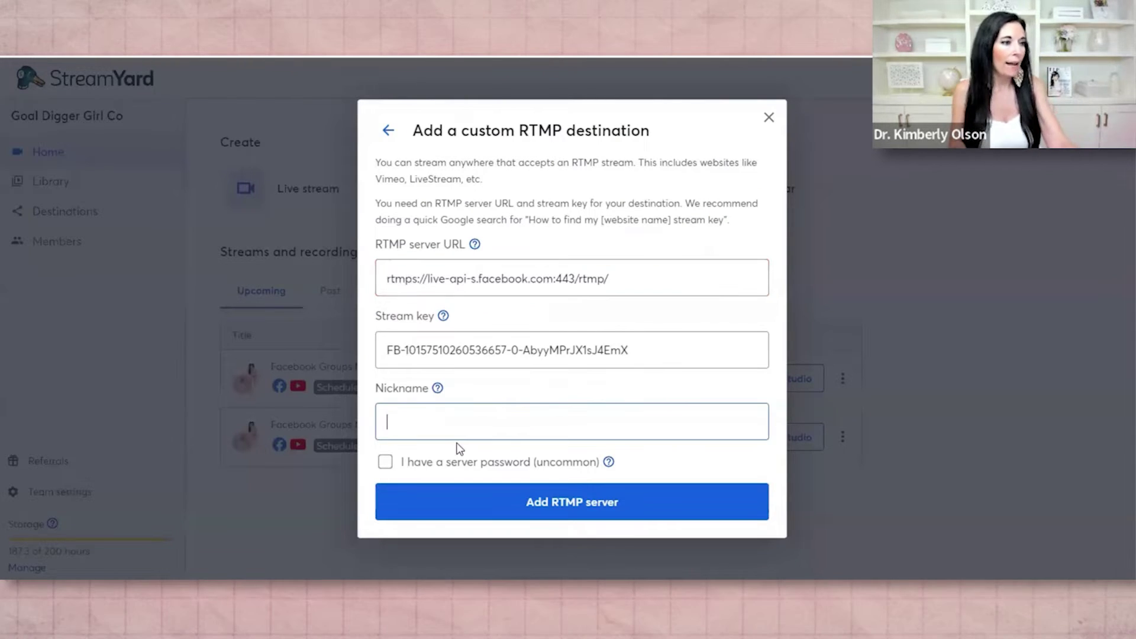
type("Test v4")
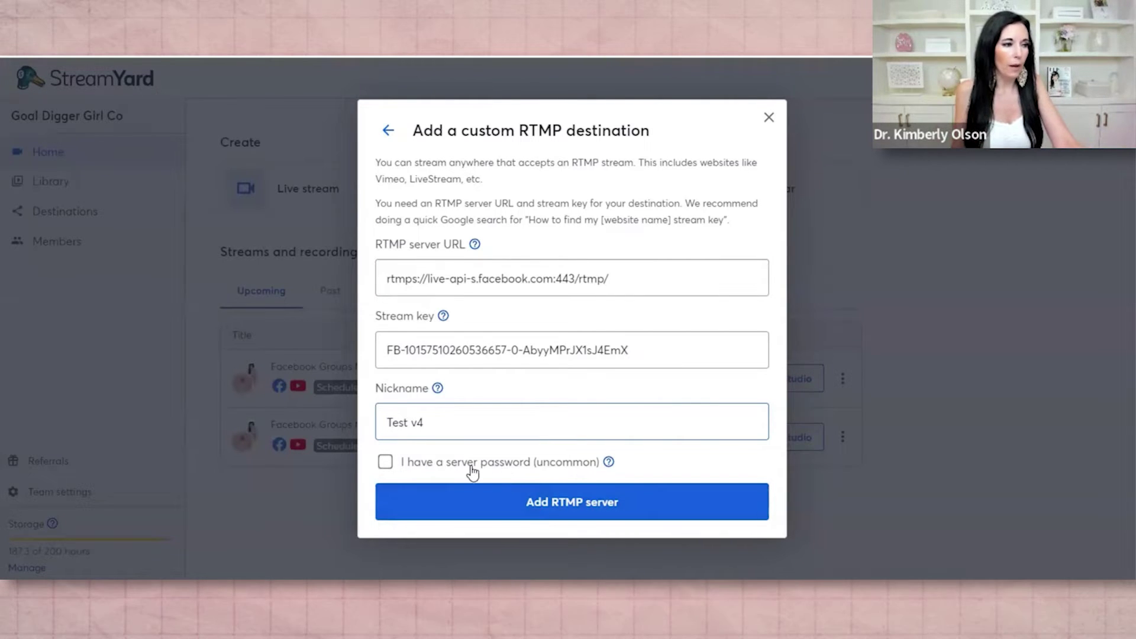
left_click(578, 504)
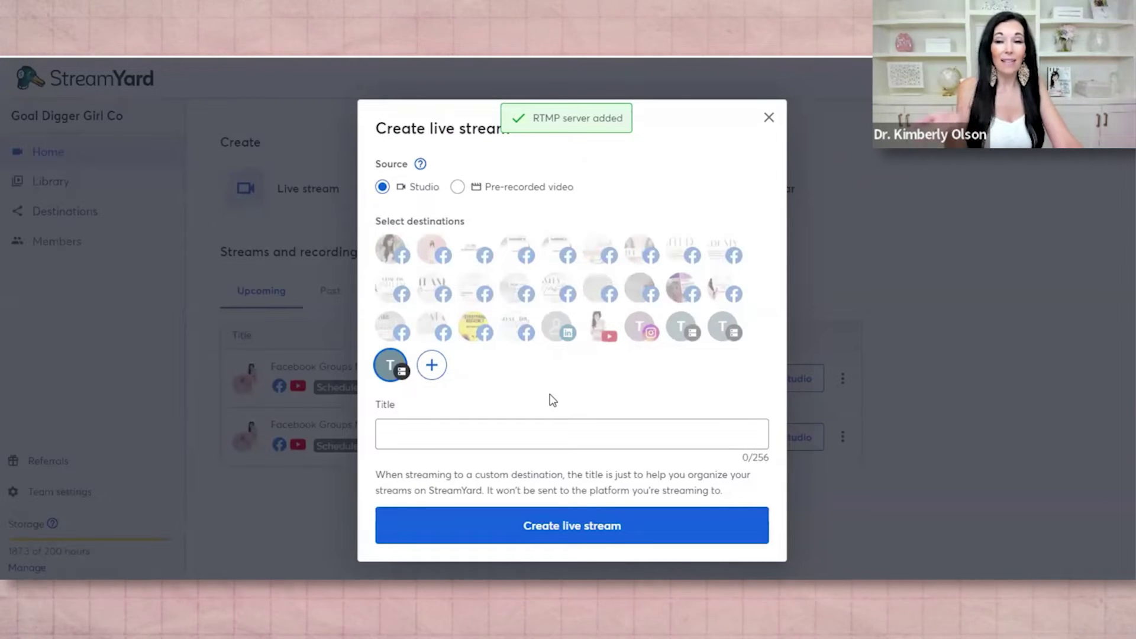
Title the StreamYard live stream 'Test'
left_click(446, 430)
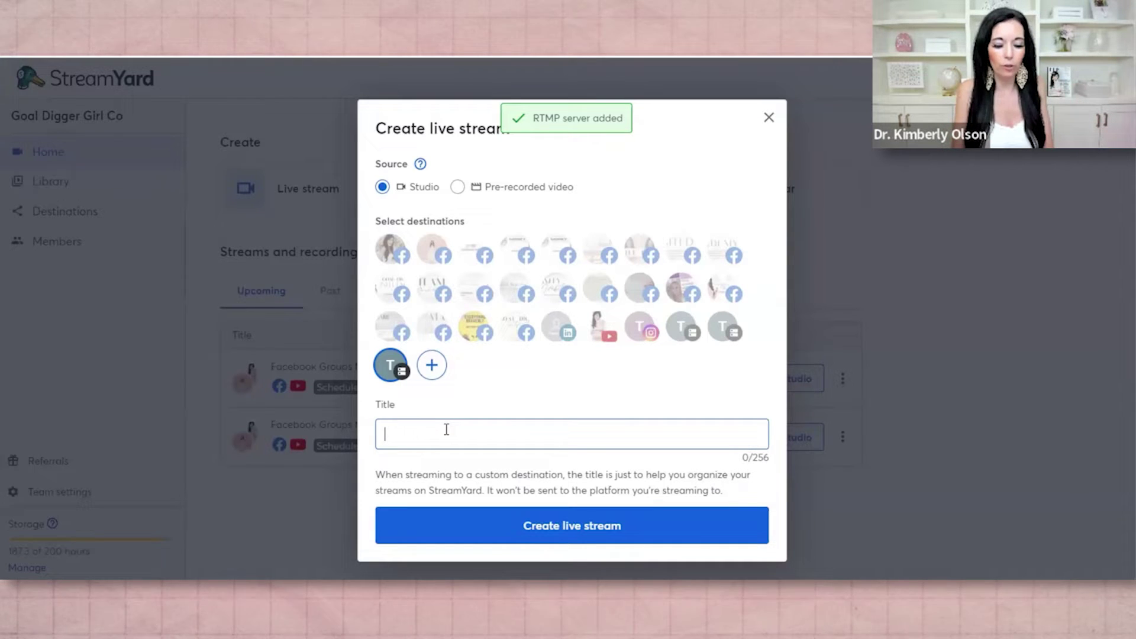
type("Test")
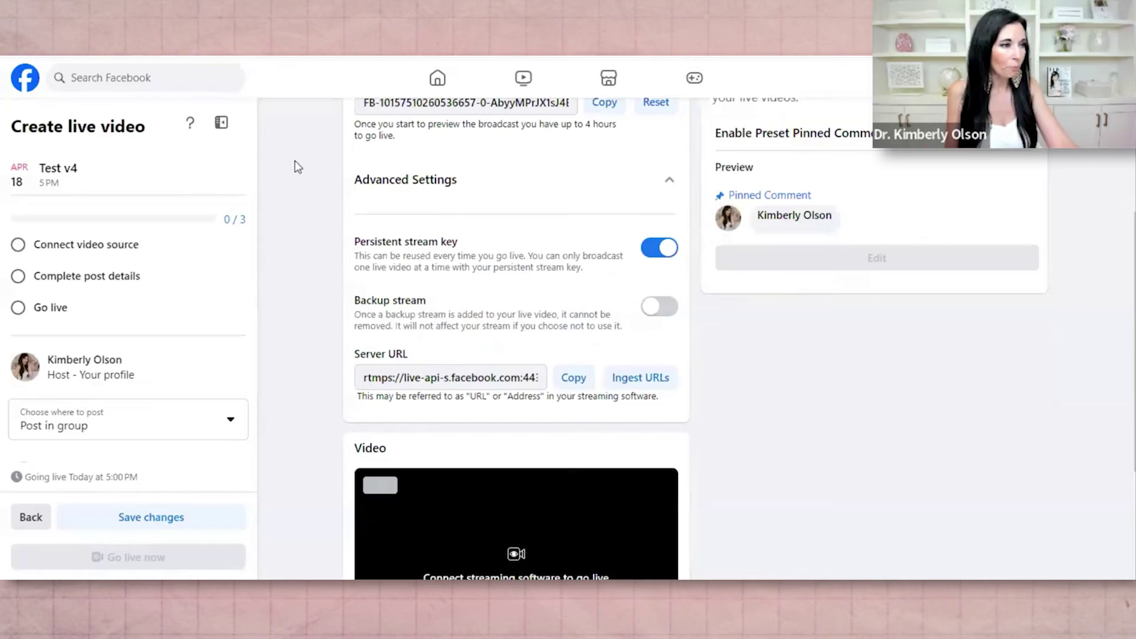
In the Create Post dialog, enter title 'Test v4' and description 'We are testing this out!', then save
scroll(552, 367, "up", 5)
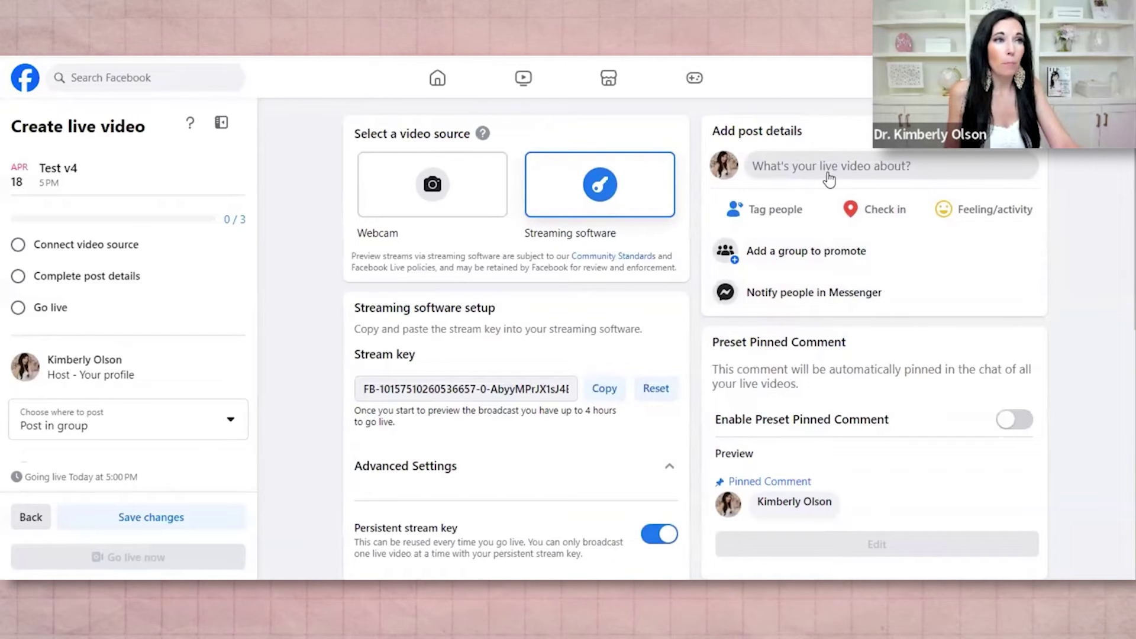
left_click(811, 171)
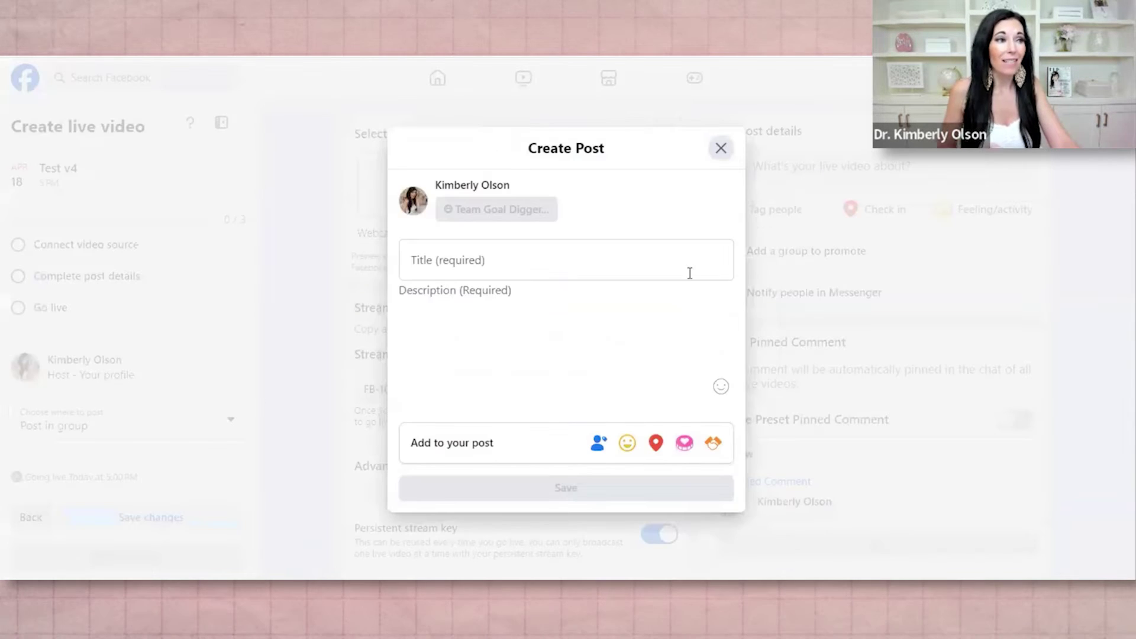
left_click(427, 260)
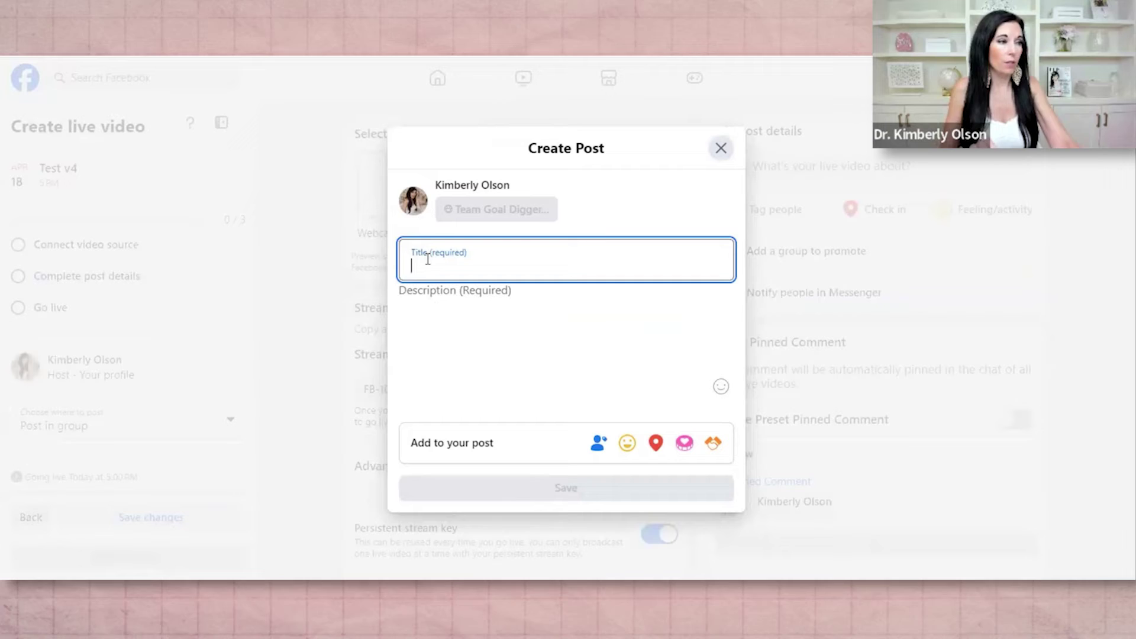
type("Test v4")
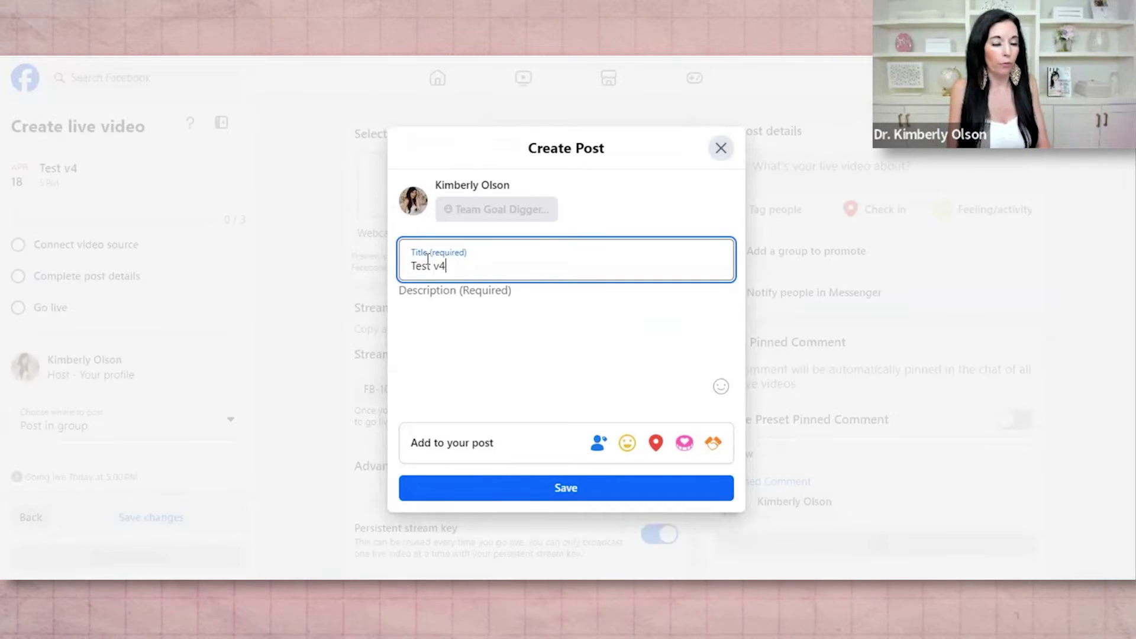
key("Tab")
type("We are test")
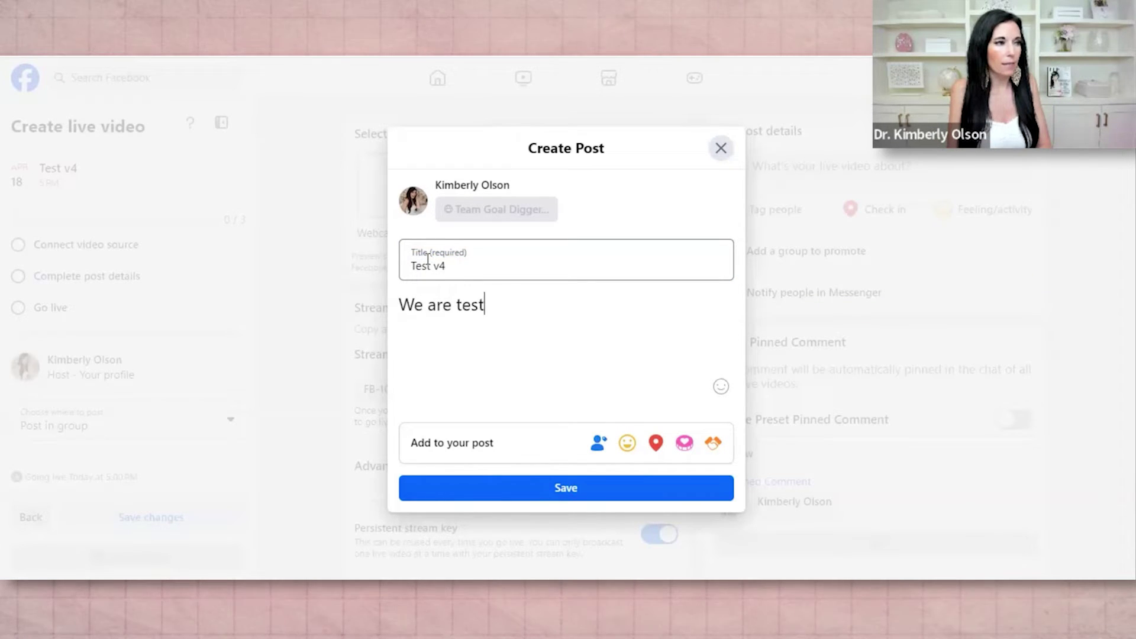
type("m")
type("ng ")
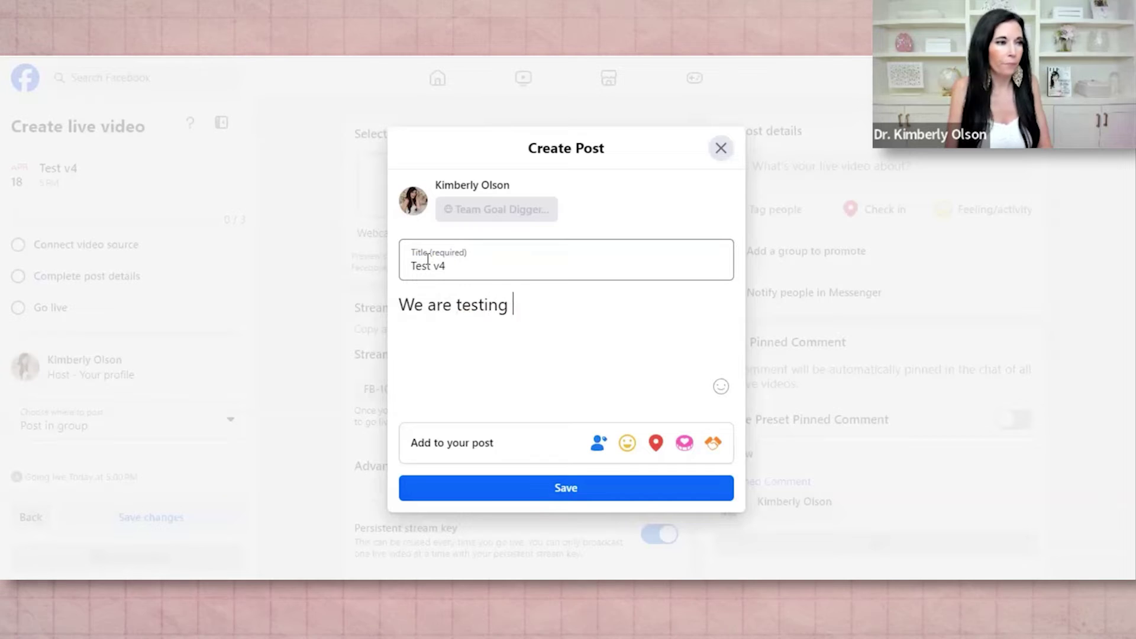
type("this out!")
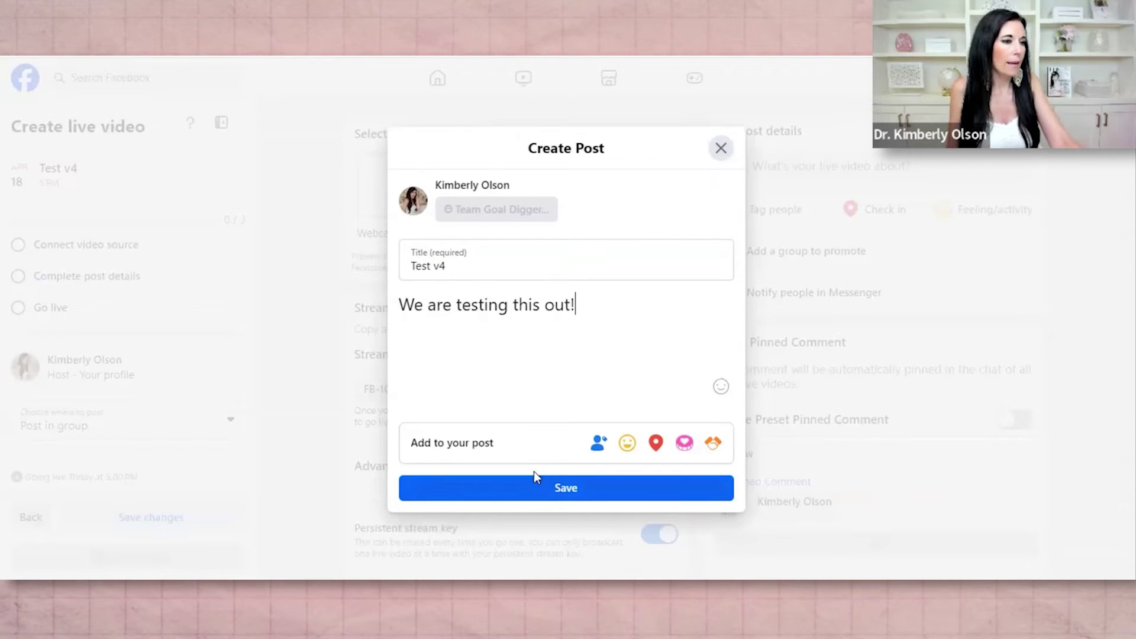
left_click(550, 490)
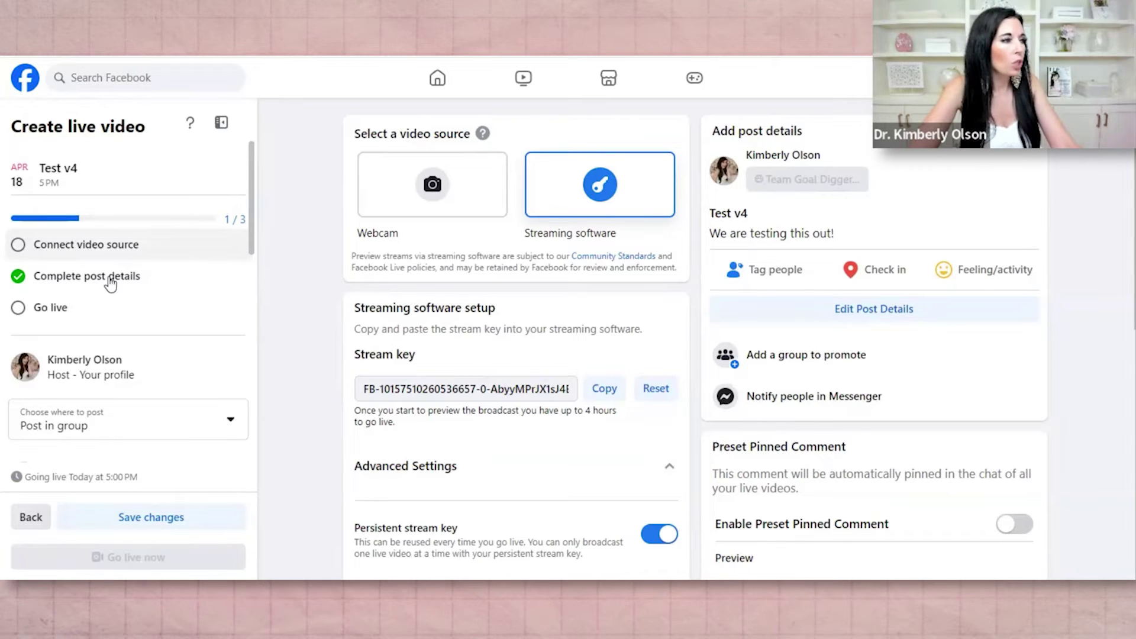
scroll(106, 278, "down", 4)
scroll(159, 438, "down", 8)
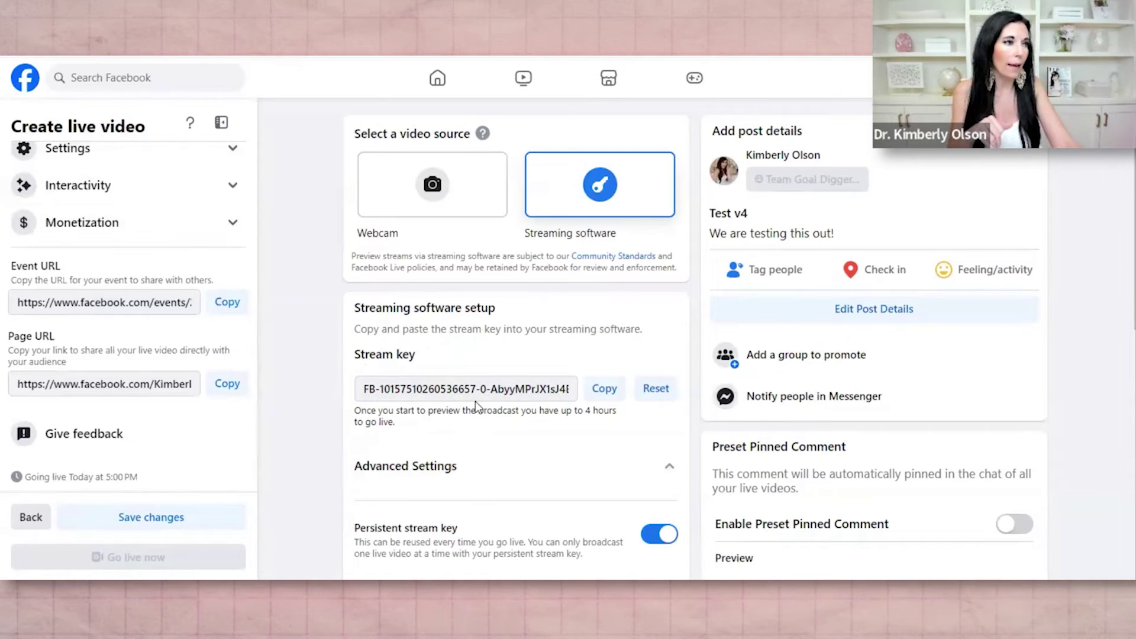
scroll(477, 406, "down", 7)
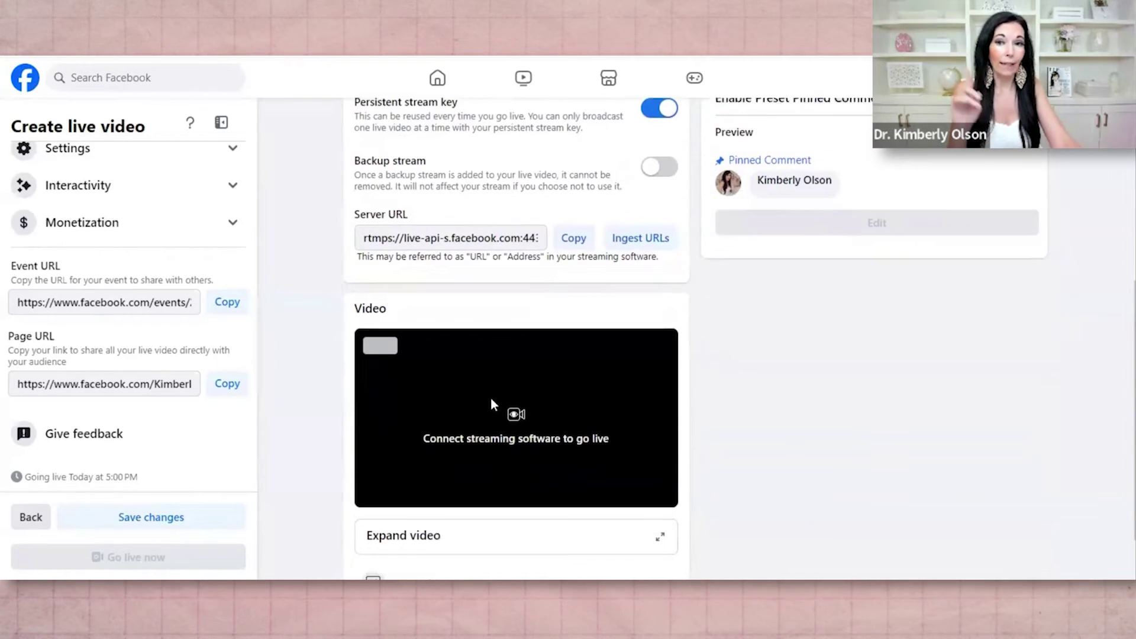
scroll(494, 402, "down", 1)
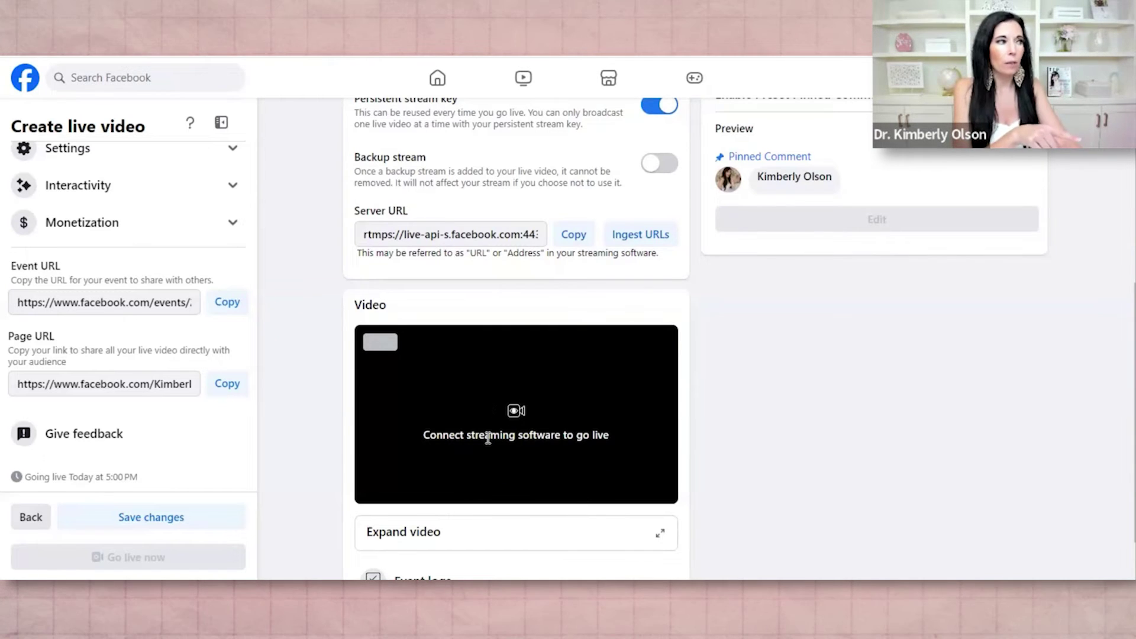
scroll(356, 354, "up", 7)
scroll(111, 236, "up", 5)
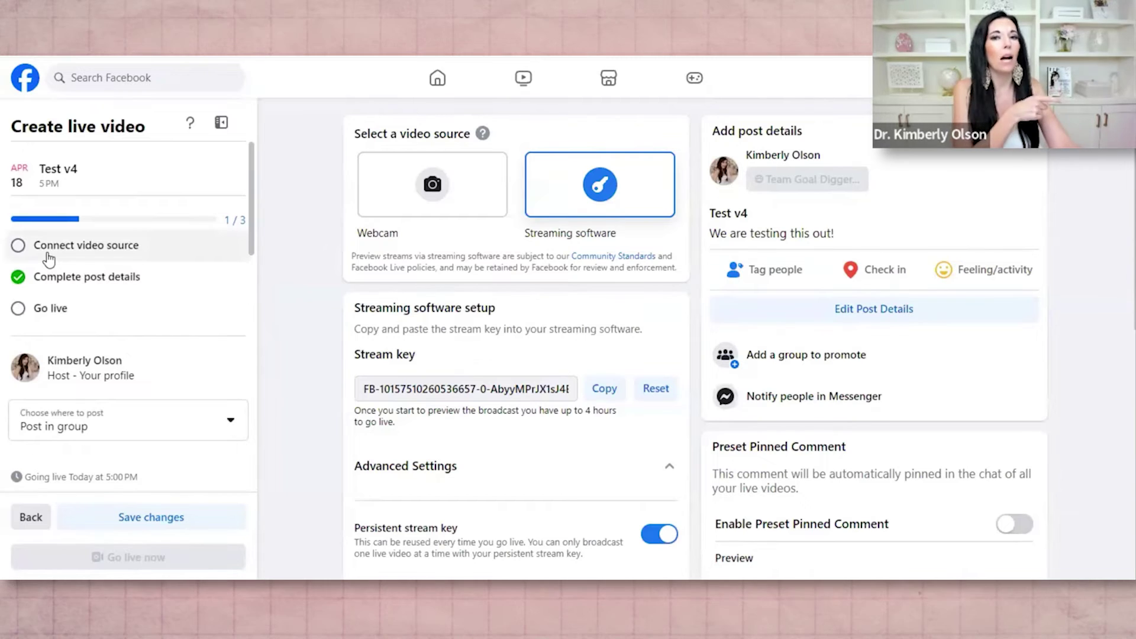
scroll(92, 259, "down", 5)
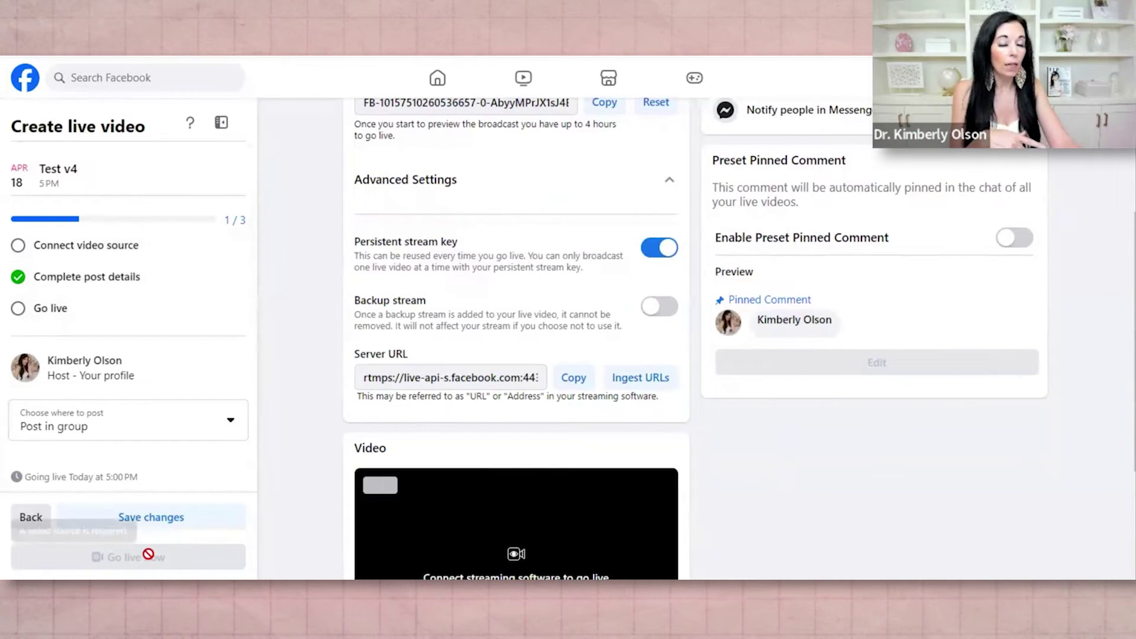
mouse_move(148, 555)
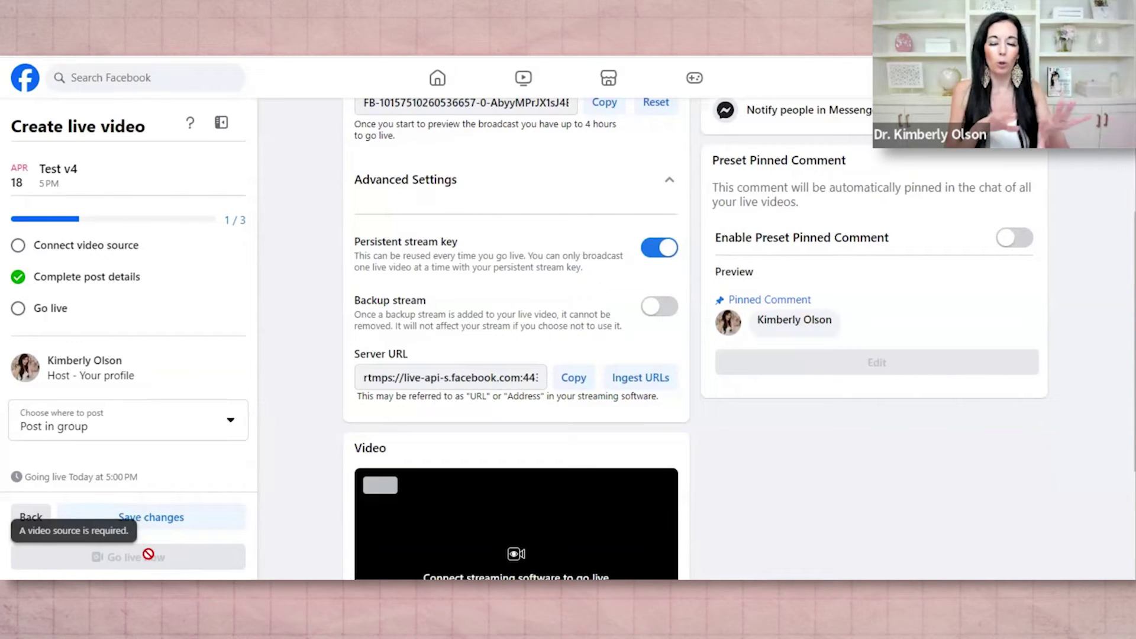